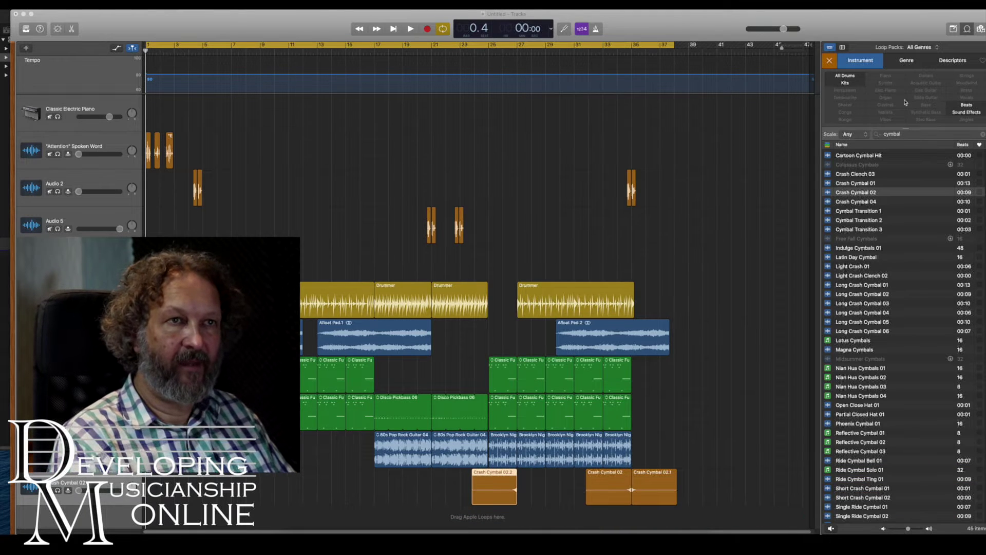
Hide and reopen the loop library, clear the cymbal search, and return to the top of all 17876 loops
{"action": "left_click", "coordinate": [968, 29]}
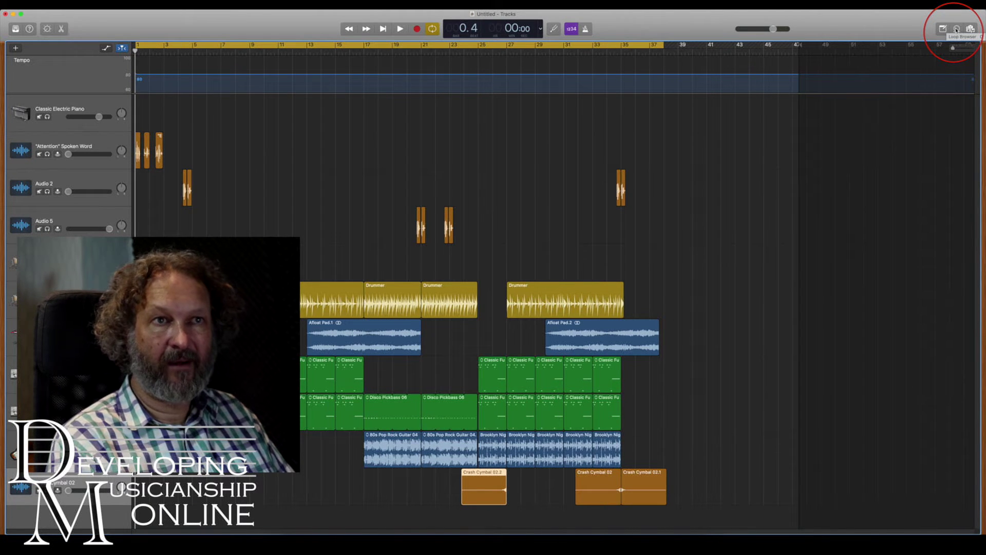
{"action": "left_click", "coordinate": [956, 28]}
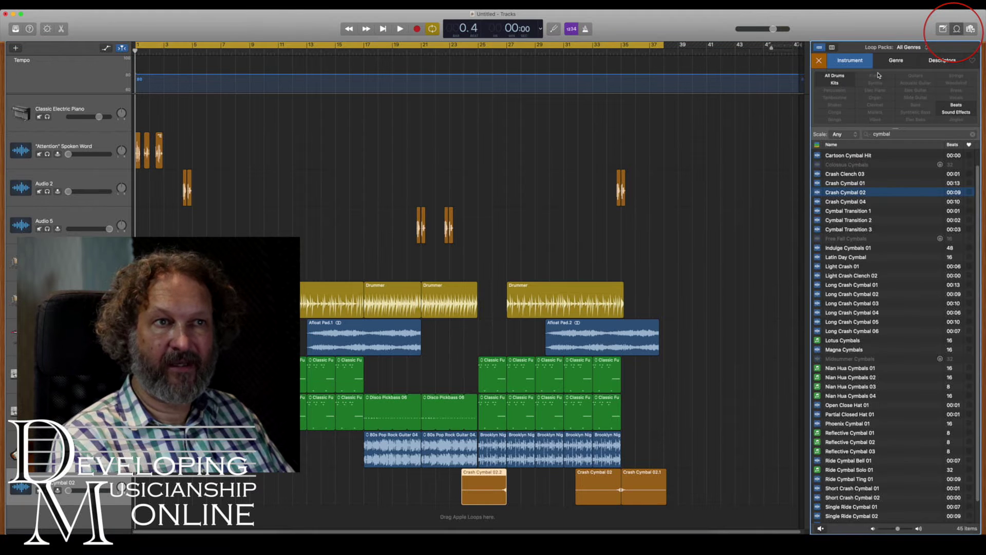
{"action": "left_click", "coordinate": [818, 60]}
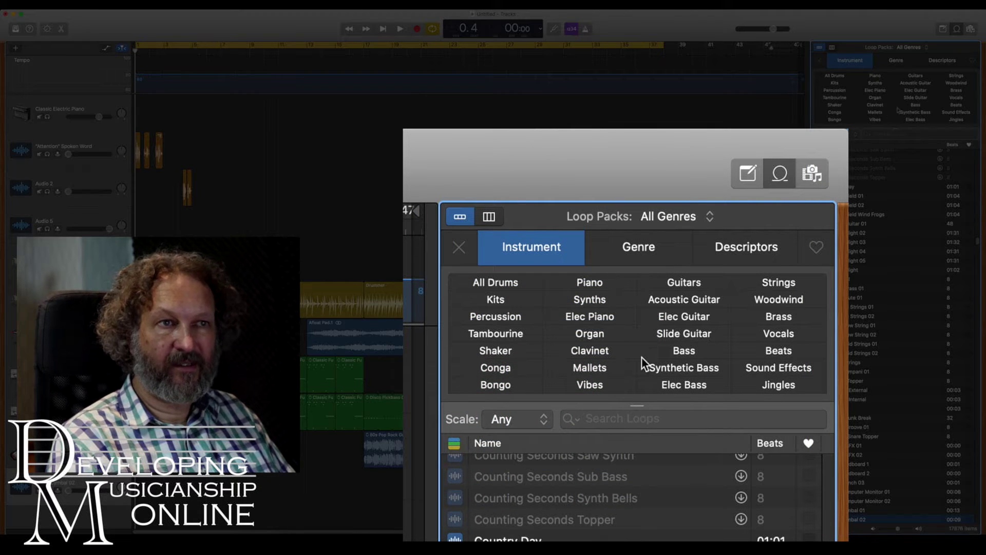
{"action": "scroll", "coordinate": [890, 212], "scroll_direction": "down", "scroll_amount": 5}
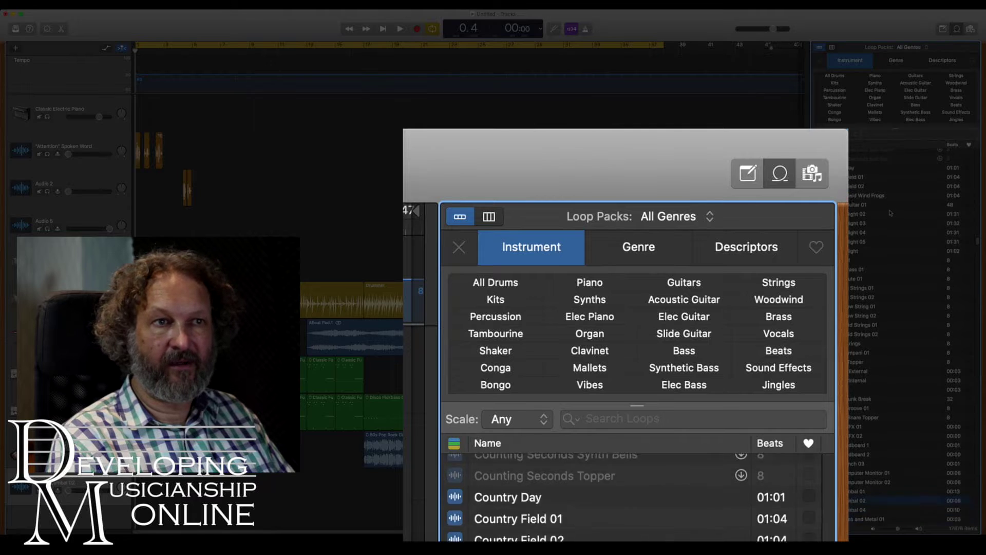
{"action": "scroll", "coordinate": [890, 212], "scroll_direction": "down", "scroll_amount": 3}
{"action": "scroll", "coordinate": [890, 212], "scroll_direction": "up", "scroll_amount": 10}
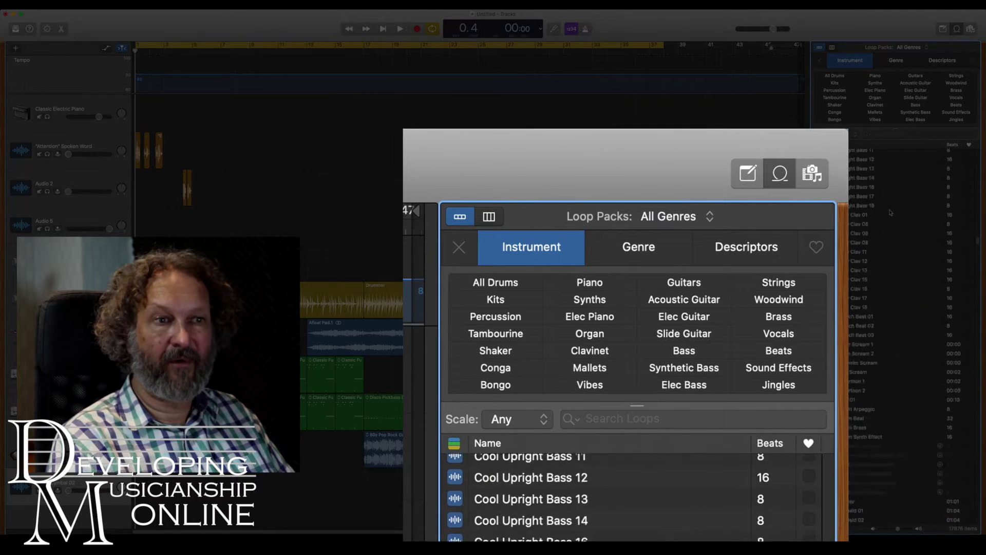
{"action": "scroll", "coordinate": [891, 212], "scroll_direction": "up", "scroll_amount": 10}
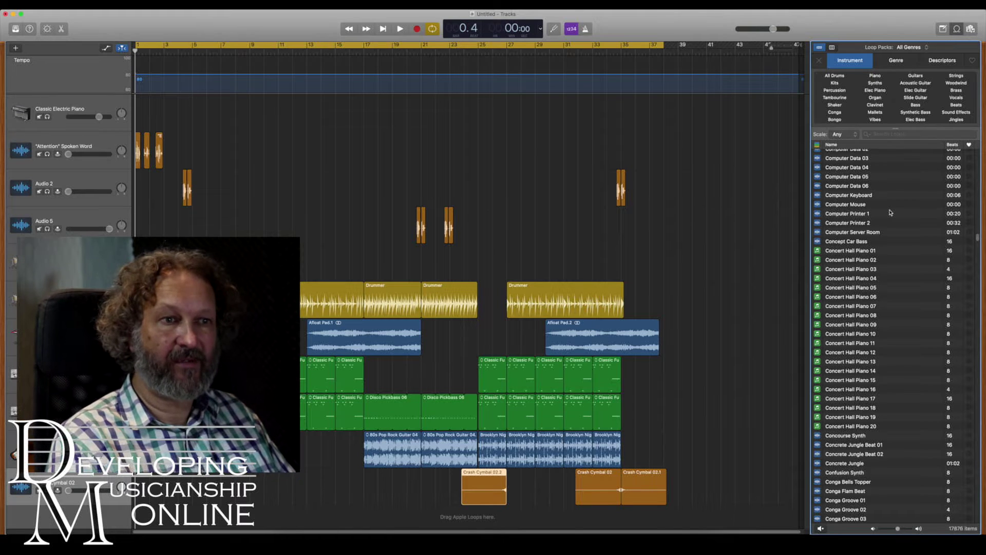
{"action": "scroll", "coordinate": [890, 212], "scroll_direction": "up", "scroll_amount": 10}
{"action": "scroll", "coordinate": [890, 213], "scroll_direction": "up", "scroll_amount": 15}
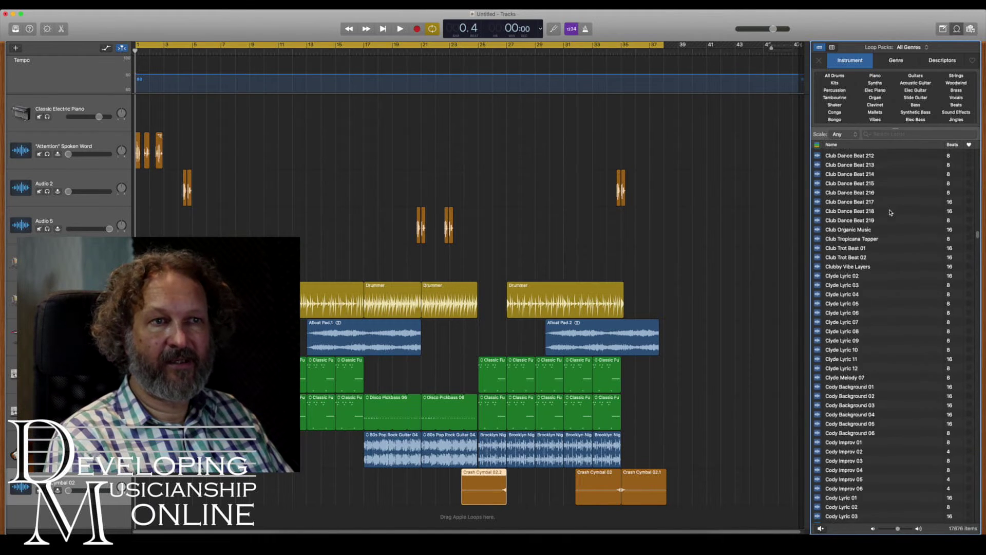
{"action": "scroll", "coordinate": [890, 212], "scroll_direction": "up", "scroll_amount": 20}
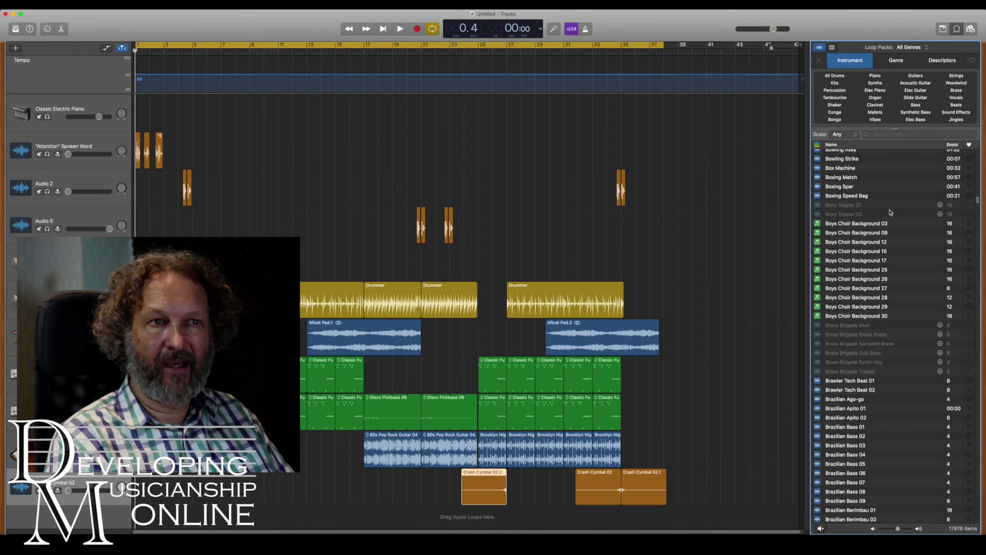
{"action": "scroll", "coordinate": [890, 212], "scroll_direction": "up", "scroll_amount": 15}
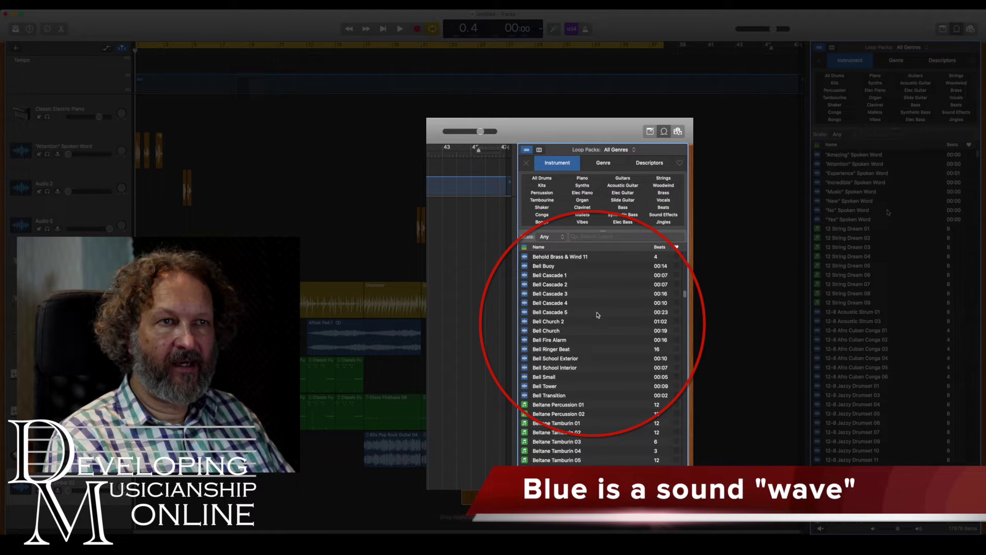
{"action": "scroll", "coordinate": [888, 212], "scroll_direction": "down", "scroll_amount": 5}
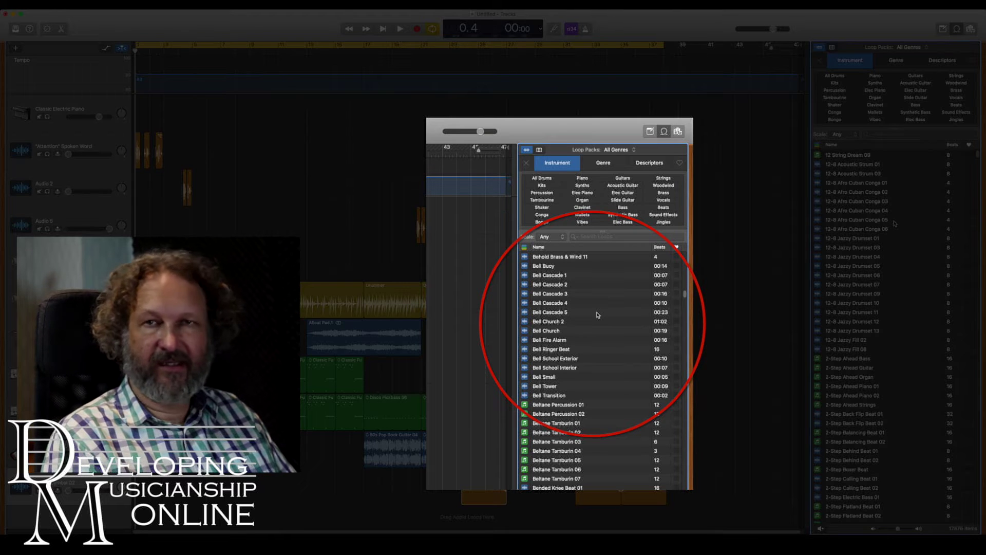
{"action": "scroll", "coordinate": [885, 252], "scroll_direction": "down", "scroll_amount": 3}
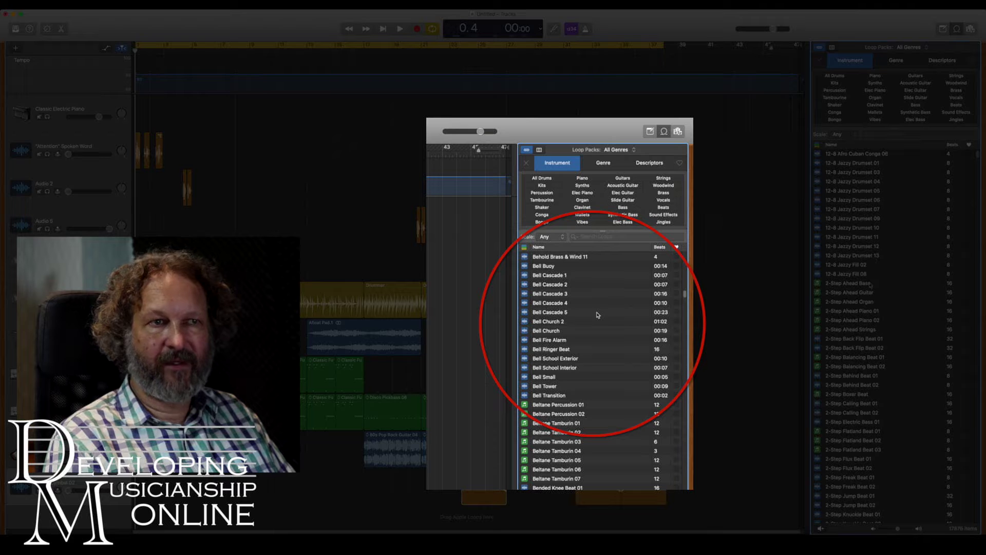
{"action": "scroll", "coordinate": [871, 285], "scroll_direction": "down", "scroll_amount": 3}
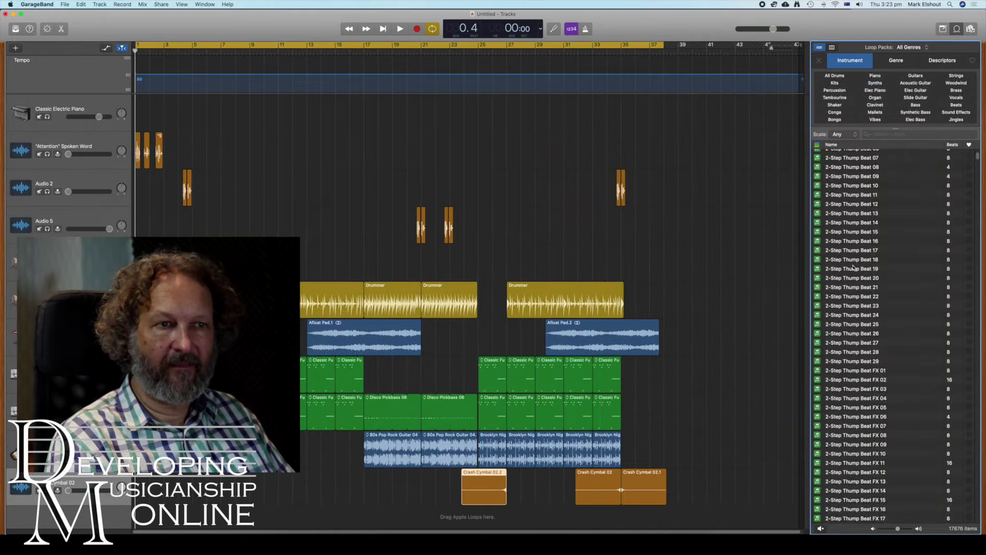
{"action": "scroll", "coordinate": [852, 267], "scroll_direction": "down", "scroll_amount": 10}
{"action": "scroll", "coordinate": [853, 267], "scroll_direction": "down", "scroll_amount": 8}
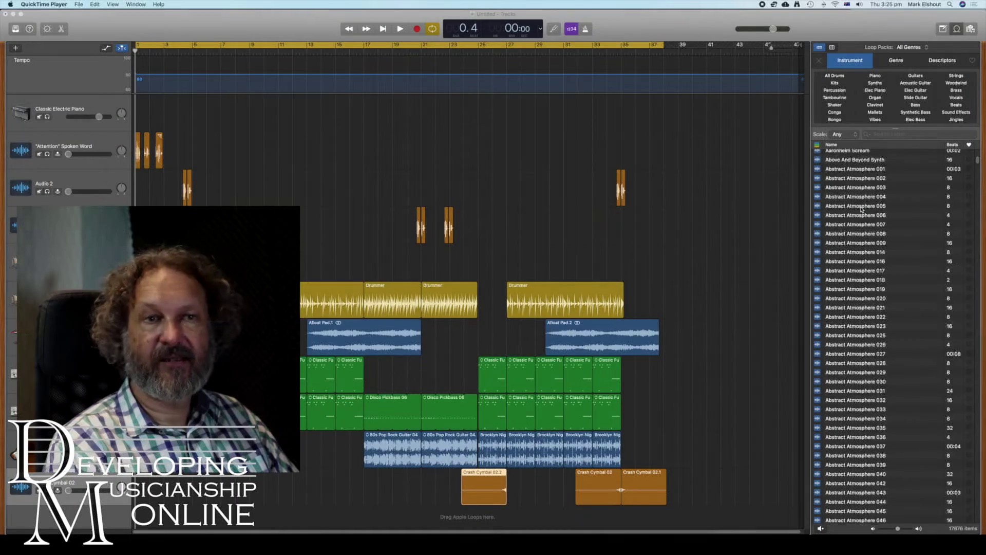
Scroll the loop list to the top, then select the 'Attention' Spoken Word track in the song
{"action": "scroll", "coordinate": [861, 209], "scroll_direction": "up", "scroll_amount": 20}
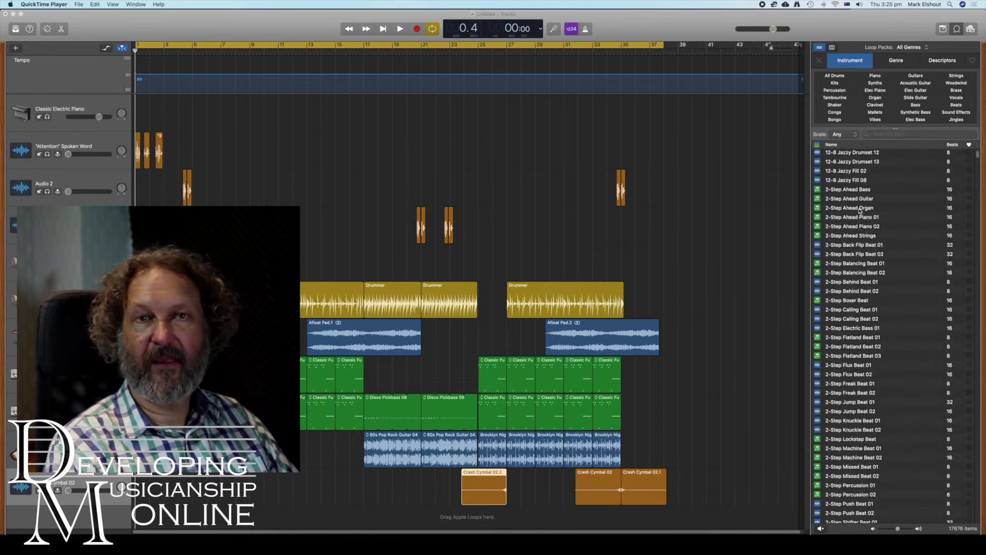
{"action": "scroll", "coordinate": [859, 209], "scroll_direction": "up", "scroll_amount": 10}
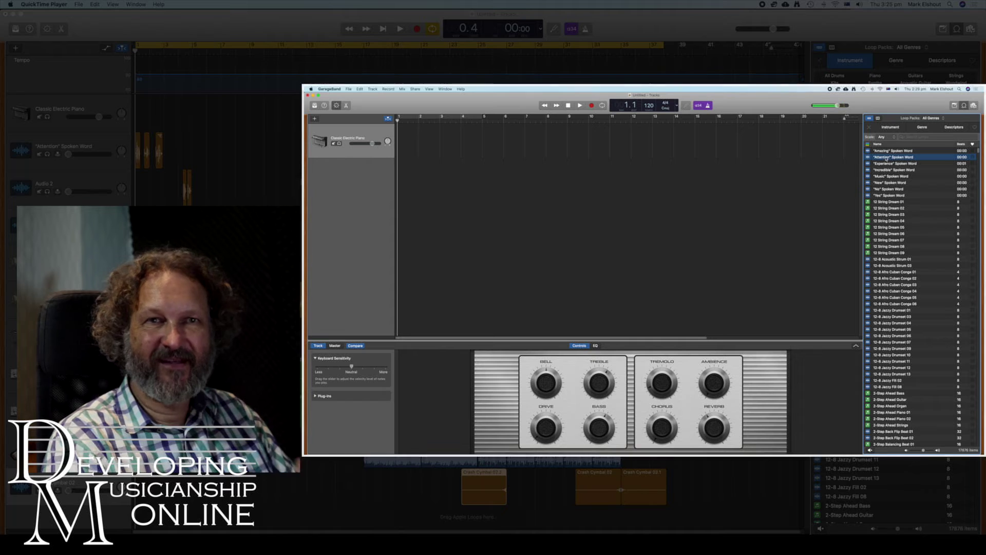
{"action": "left_click", "coordinate": [79, 144]}
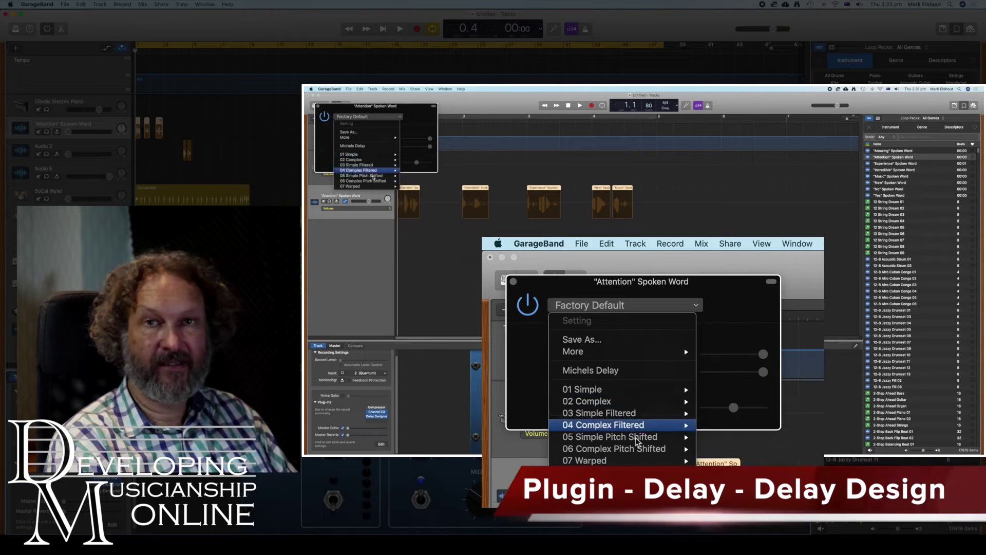
Play the Attention track with the 2 Bar Rachet, then Infinite Repeat - 1 Bar, delay presets
{"action": "mouse_move", "coordinate": [636, 462]}
{"action": "left_click", "coordinate": [717, 462]}
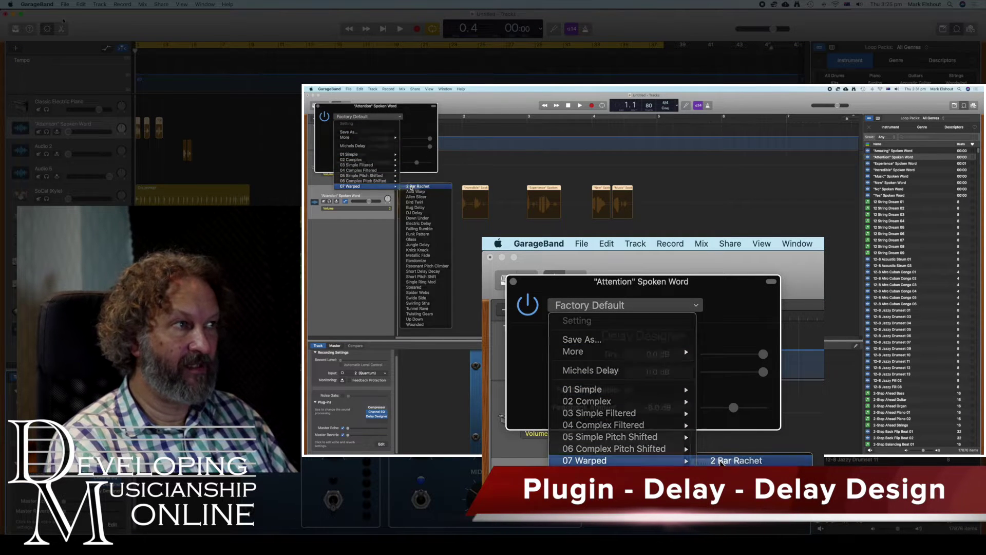
{"action": "left_click_drag", "start_coordinate": [414, 106], "coordinate": [444, 271]}
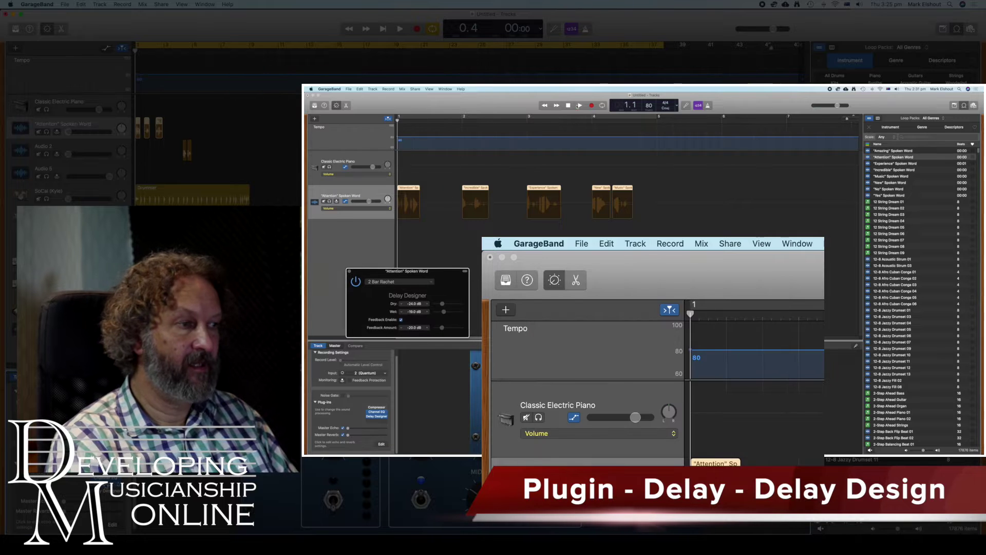
{"action": "key", "text": "space"}
{"action": "left_click", "coordinate": [401, 282]}
{"action": "left_click", "coordinate": [452, 360]}
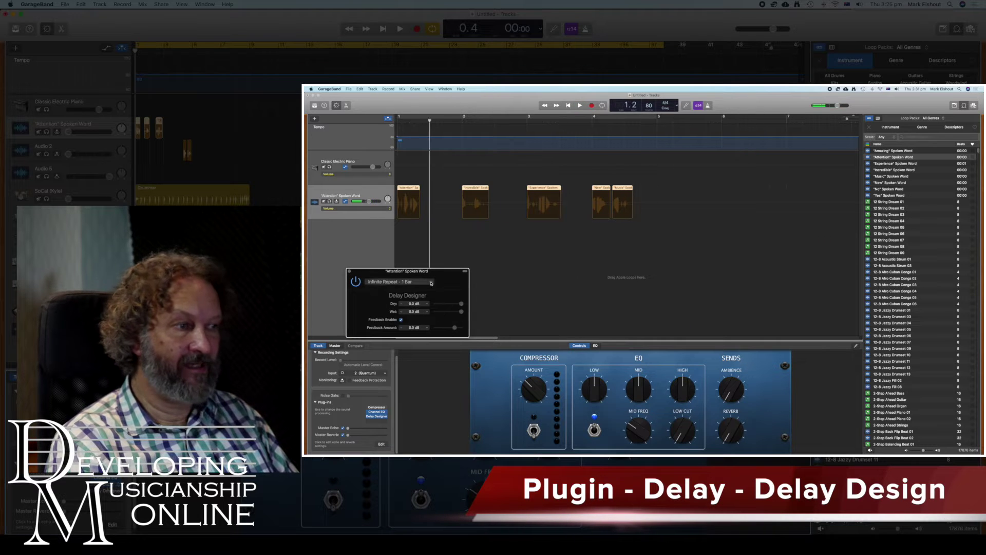
Switch the delay to Beat Rumble, then show volume automation and add a point on Attention
{"action": "left_click", "coordinate": [580, 105]}
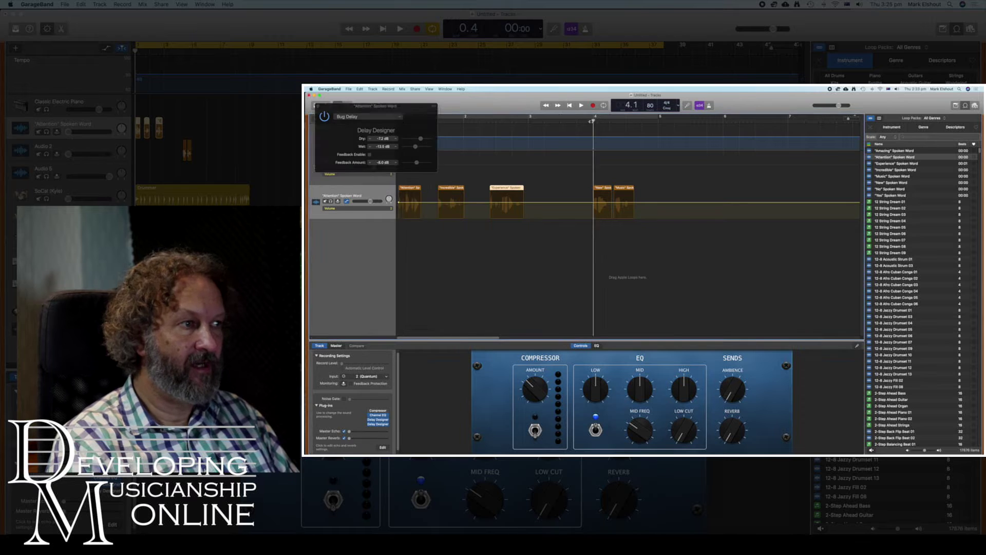
{"action": "left_click", "coordinate": [400, 117]}
{"action": "left_click", "coordinate": [411, 154]}
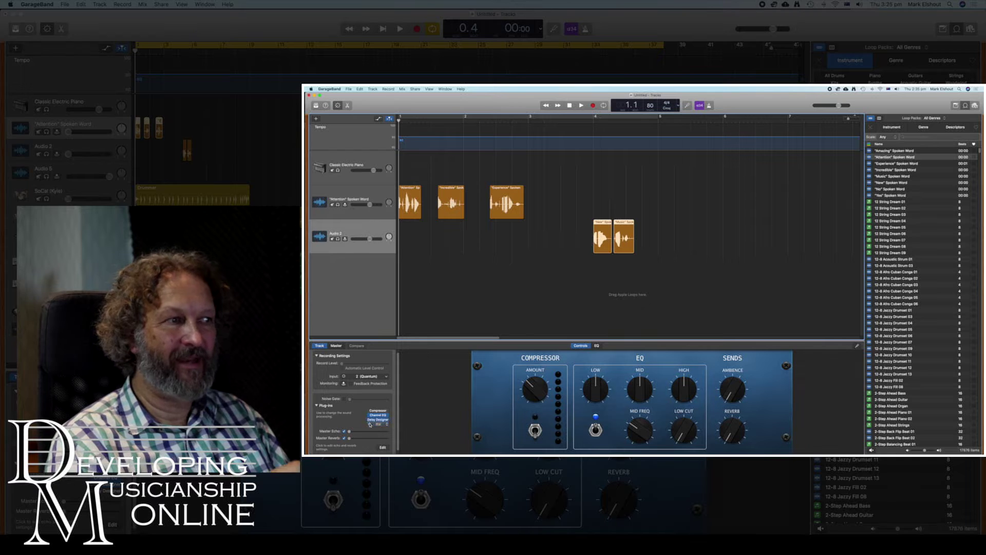
{"action": "key", "text": "a"}
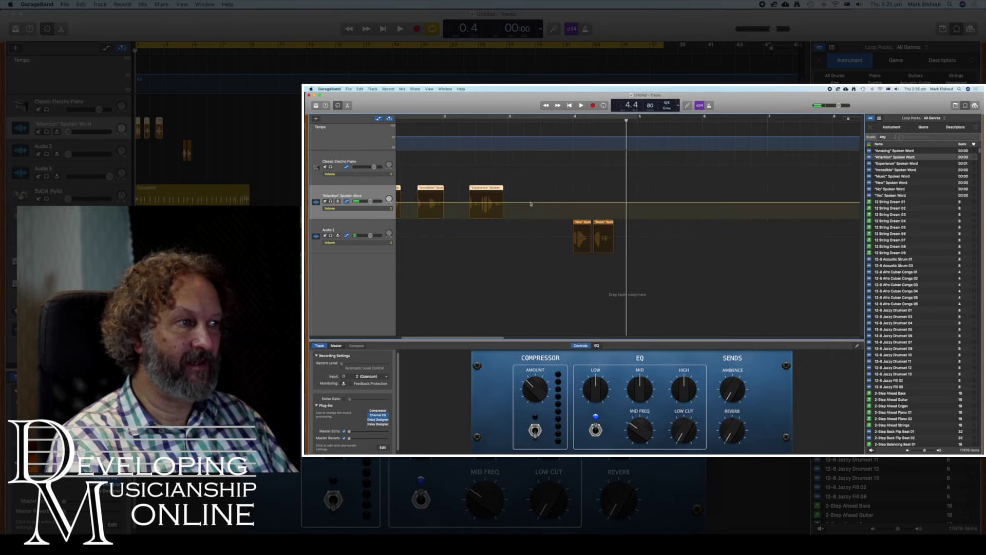
{"action": "left_click", "coordinate": [533, 202]}
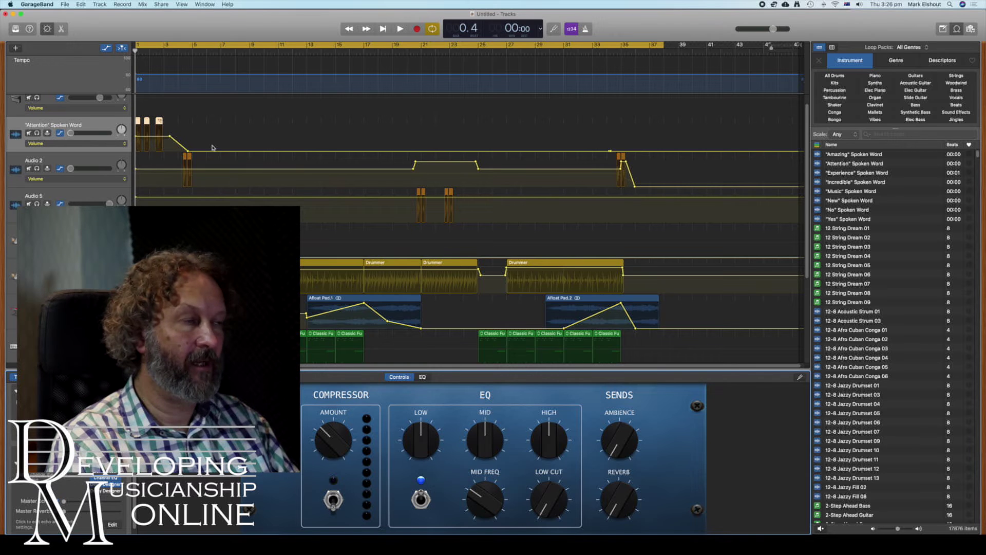
Close the Audio 2 delay window and open the Audio Editor showing Crash Cymbal 02.1's settings
{"action": "left_click", "coordinate": [103, 160]}
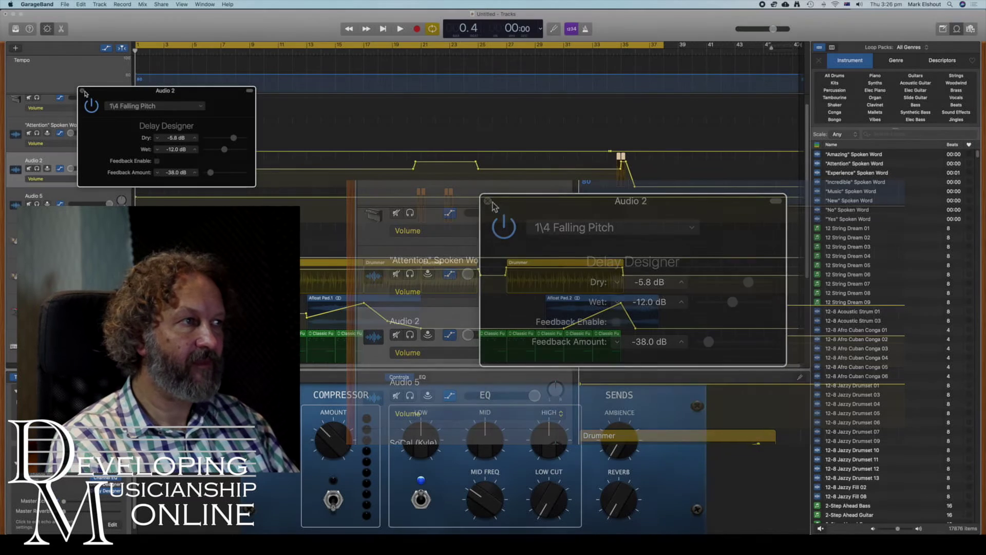
{"action": "left_click", "coordinate": [81, 91]}
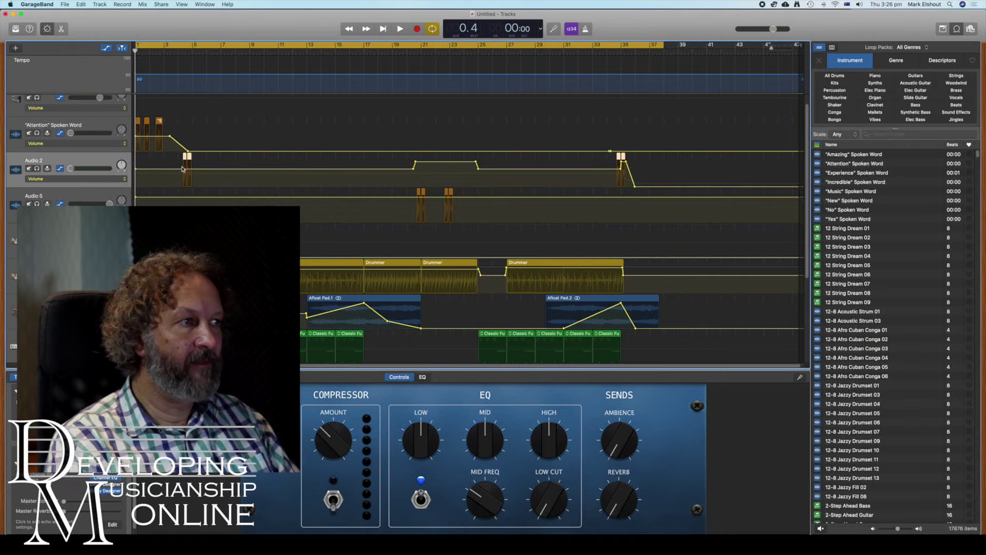
{"action": "scroll", "coordinate": [67, 503], "scroll_direction": "down", "scroll_amount": 1}
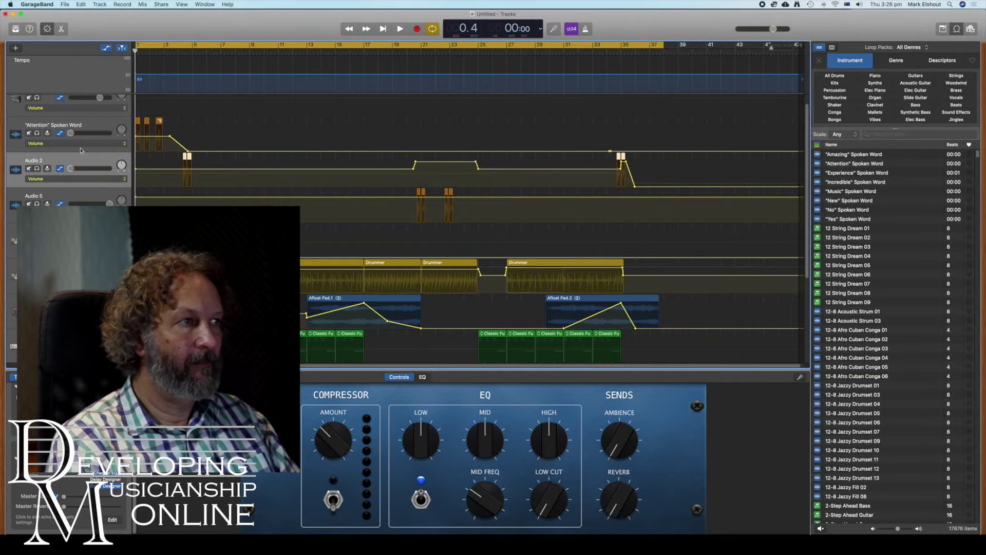
{"action": "left_click", "coordinate": [93, 127]}
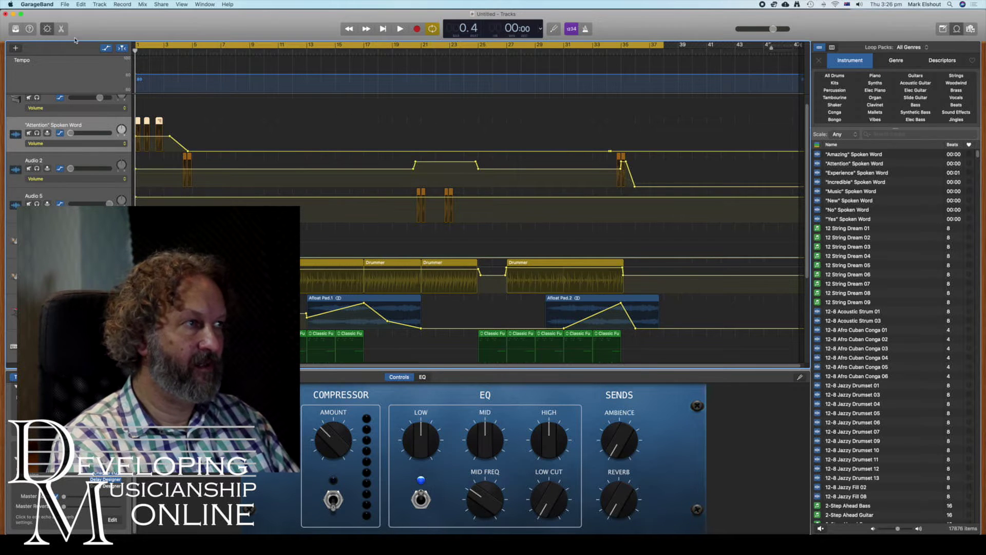
{"action": "left_click", "coordinate": [61, 29]}
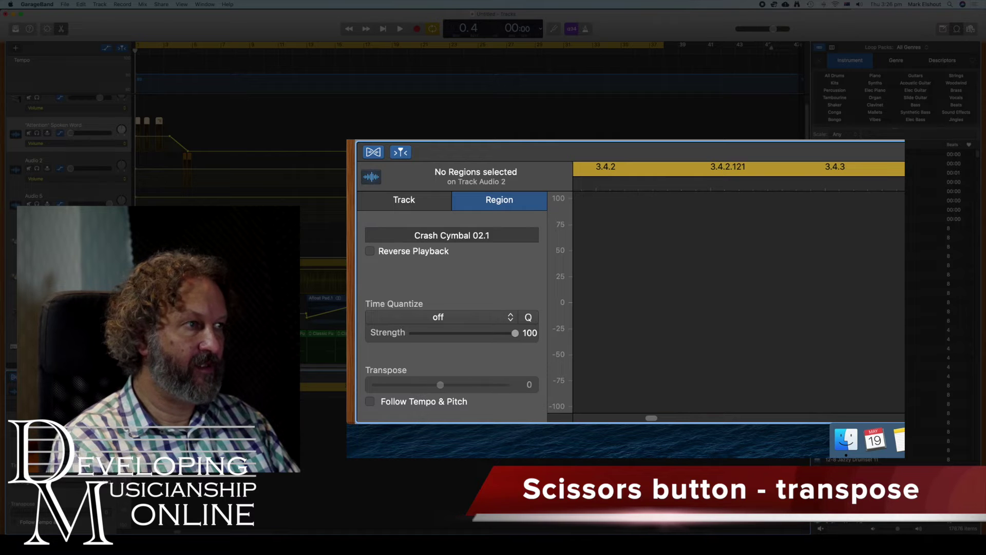
Select all Audio 2 regions so the editor shows the 'New' Spoken Word waveform
{"action": "left_click", "coordinate": [90, 160]}
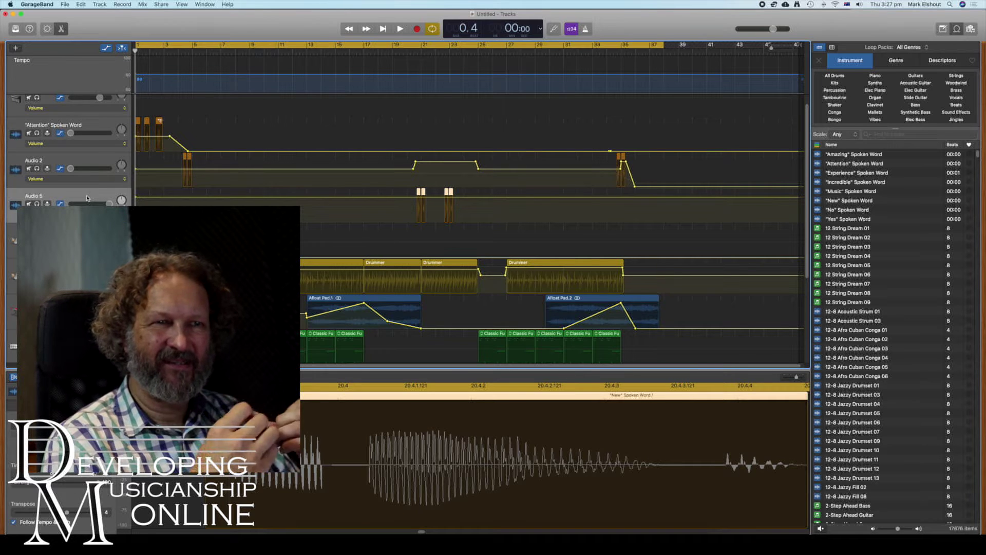
Bring back Smart Controls and solo the 'Attention' Spoken Word and Audio 2 tracks
{"action": "key", "text": "b"}
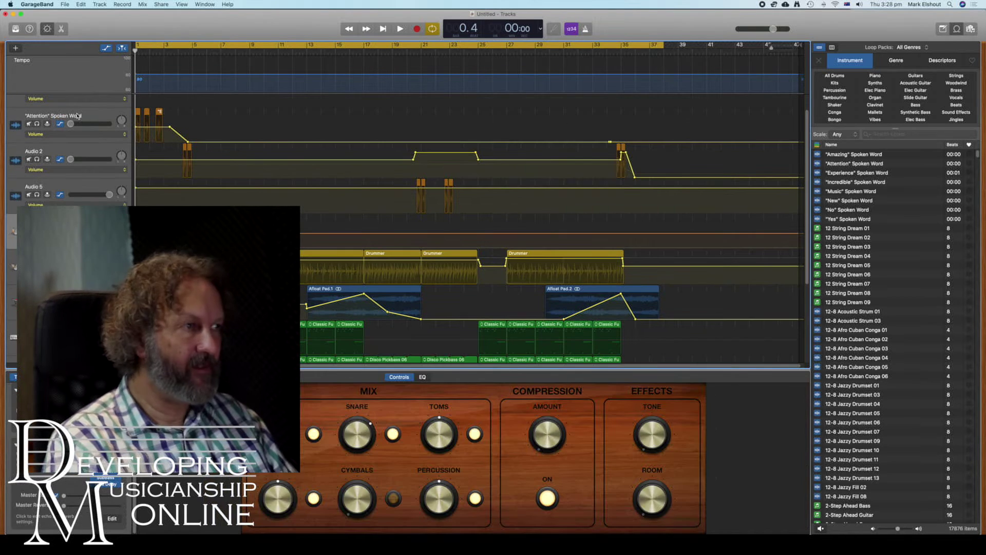
{"action": "left_click", "coordinate": [78, 116]}
{"action": "left_click", "coordinate": [37, 124]}
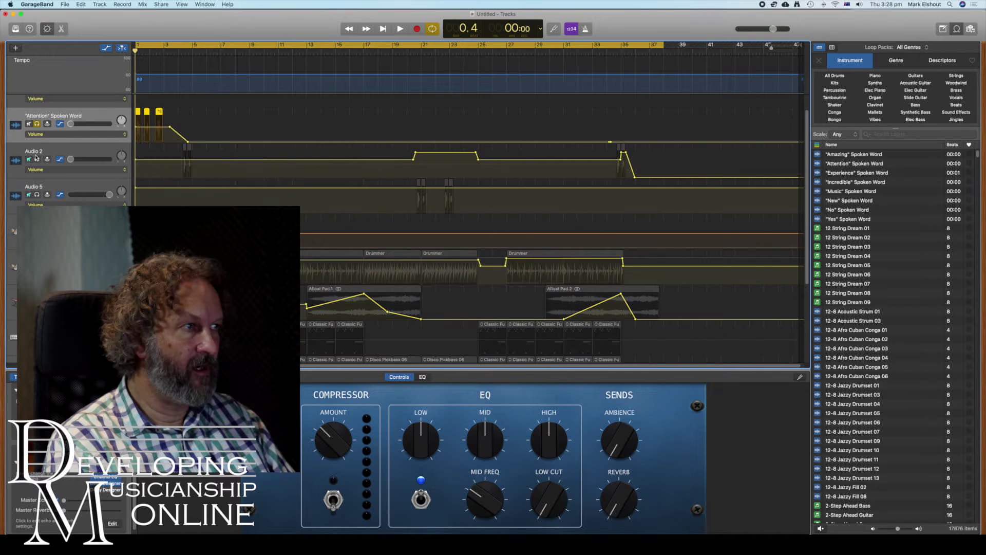
{"action": "left_click", "coordinate": [37, 159]}
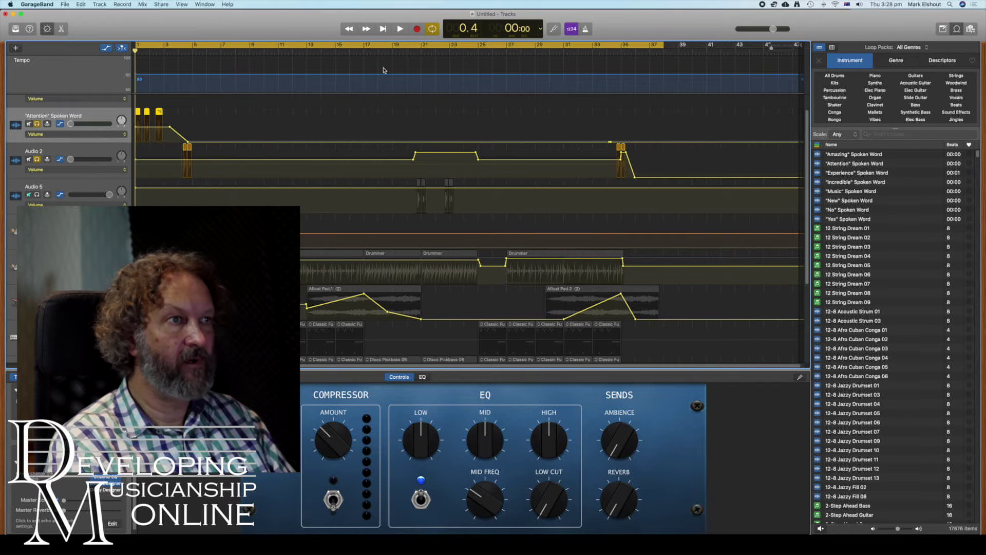
Shorten the cycle to the first six bars, fit it to the view, and play it through
{"action": "left_click_drag", "start_coordinate": [662, 45], "coordinate": [206, 46]}
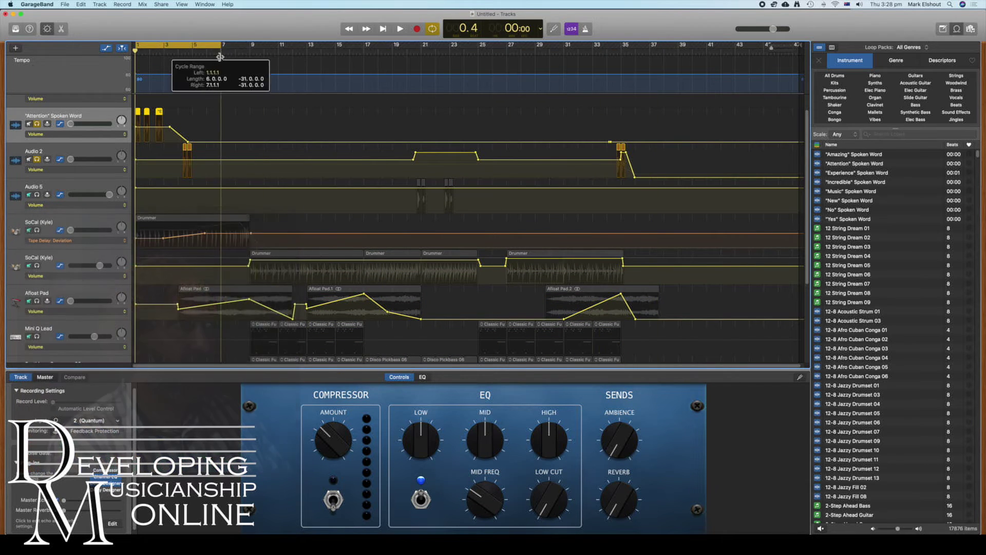
{"action": "key", "text": "z"}
{"action": "left_click", "coordinate": [400, 29]}
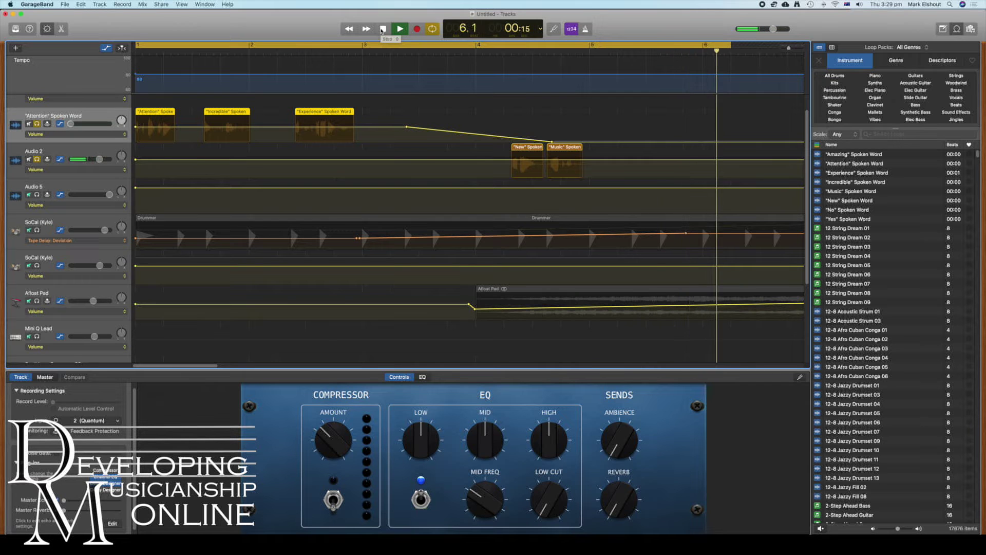
{"action": "left_click", "coordinate": [383, 30]}
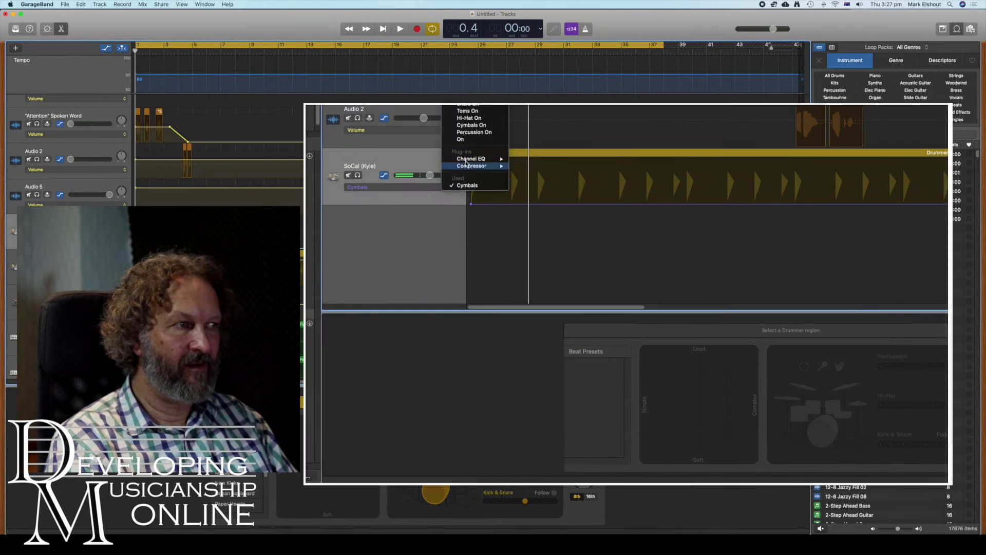
Show the SoCal drummer track's Cymbals On automation and open the Drummer Editor for its region
{"action": "left_click", "coordinate": [471, 125]}
{"action": "left_click", "coordinate": [498, 184]}
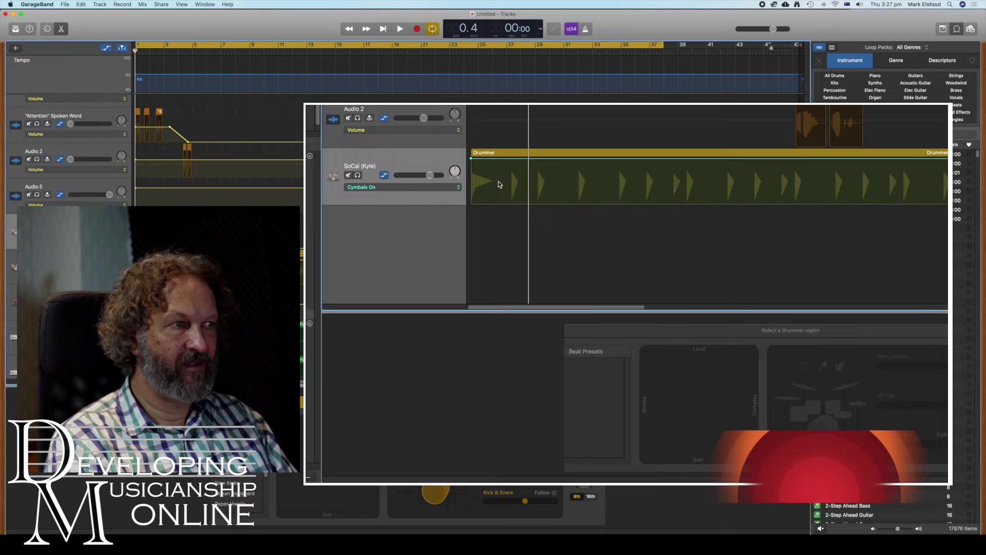
{"action": "left_click", "coordinate": [500, 202]}
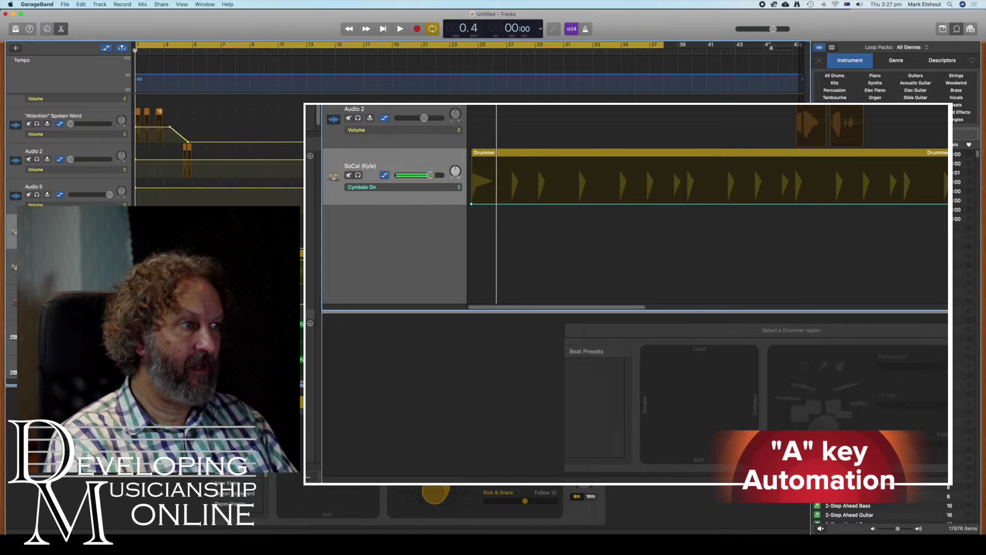
{"action": "left_click", "coordinate": [422, 161]}
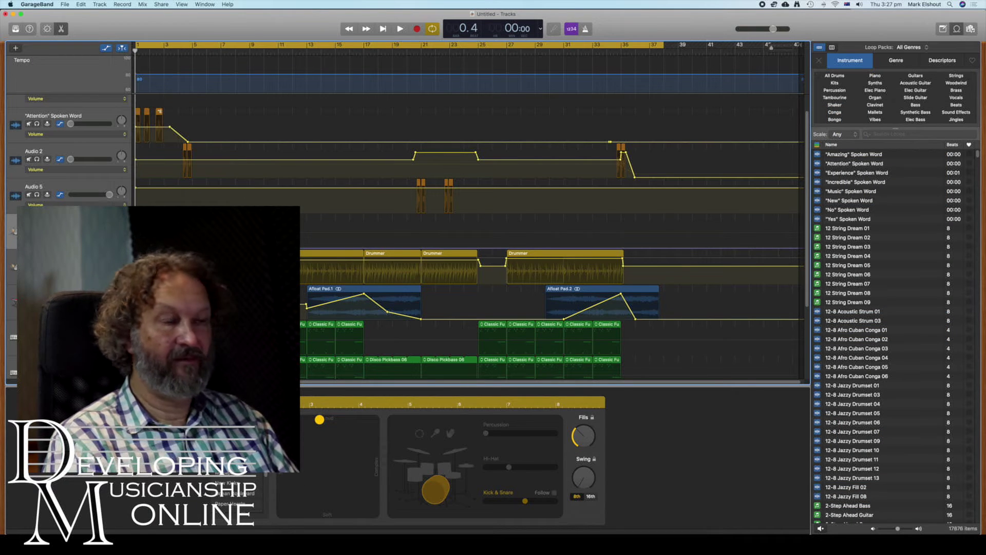
Inspect the SoCal drums' Tape Delay settings, then open the automation list for Tape Delay: Deviation
{"action": "left_click", "coordinate": [47, 29]}
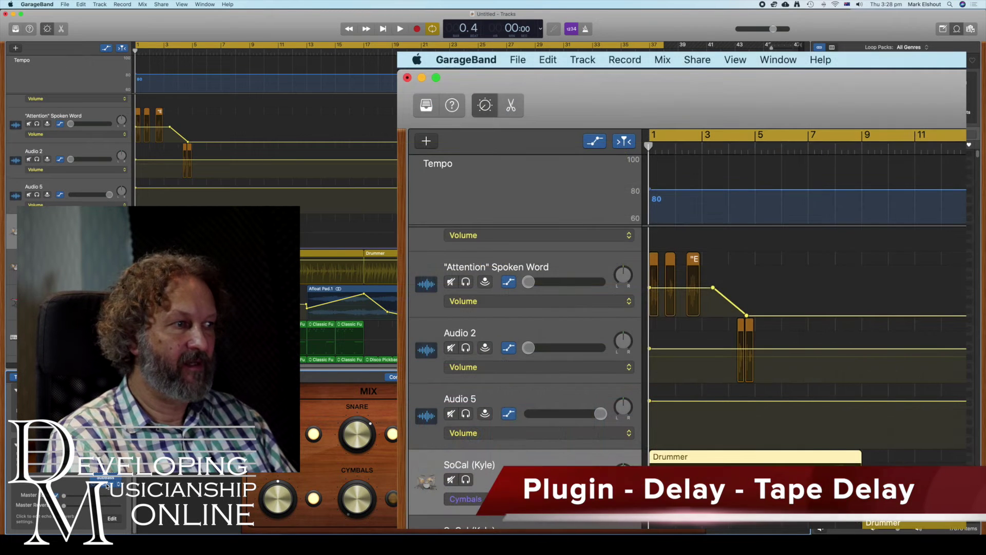
{"action": "left_click", "coordinate": [106, 483]}
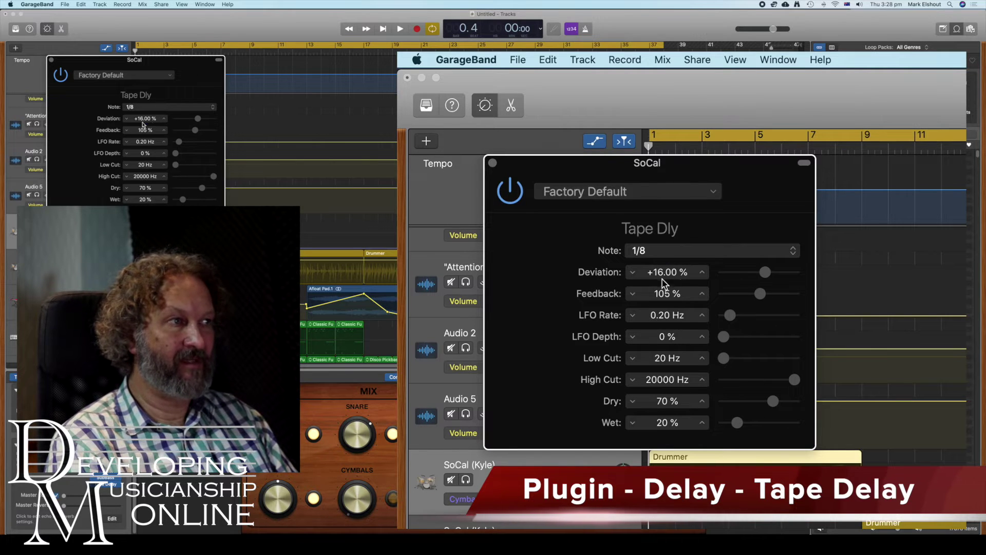
{"action": "left_click", "coordinate": [50, 60]}
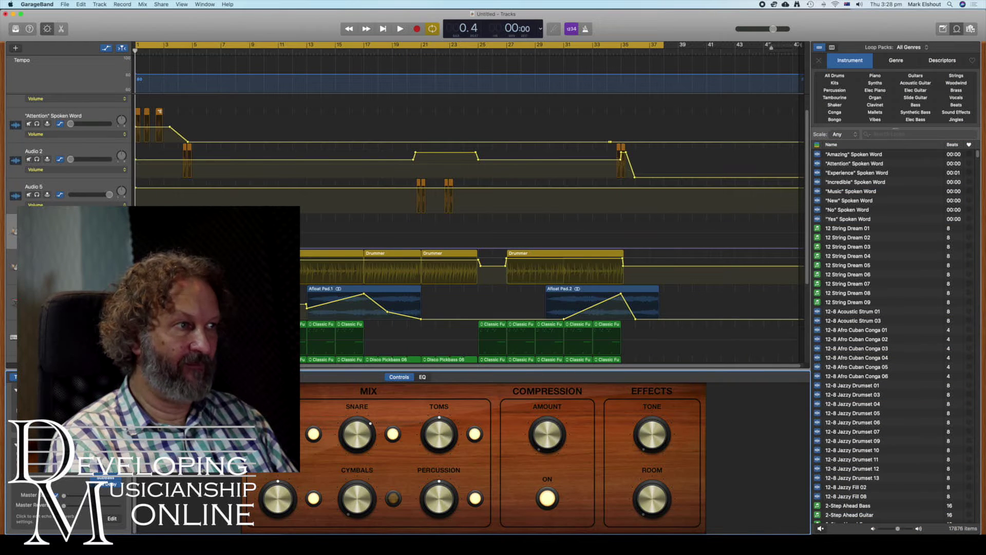
{"action": "left_click", "coordinate": [121, 48]}
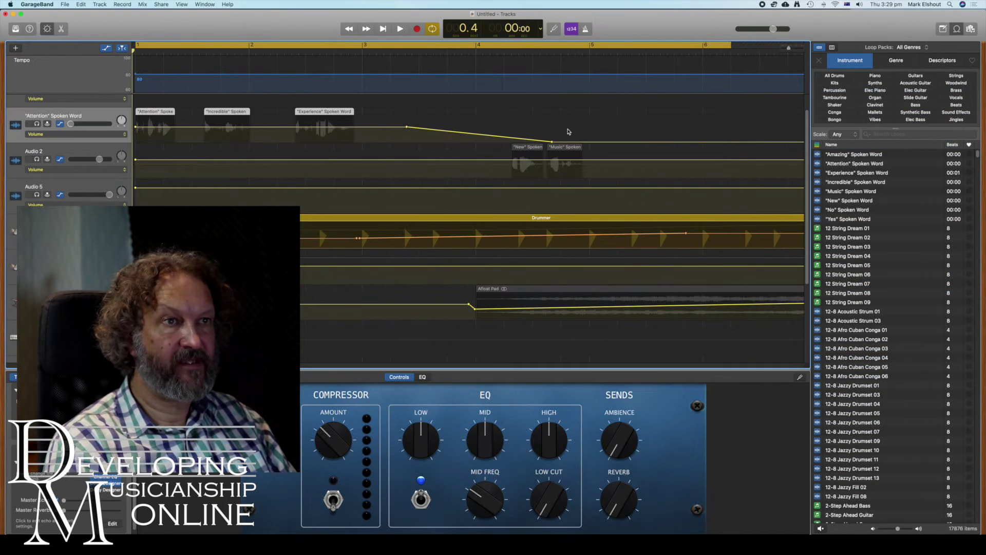
Zoom out, stretch the cycle range to end at bar 11, and play the loop
{"action": "key", "text": "super+Left"}
{"action": "key", "text": "super+Left"}
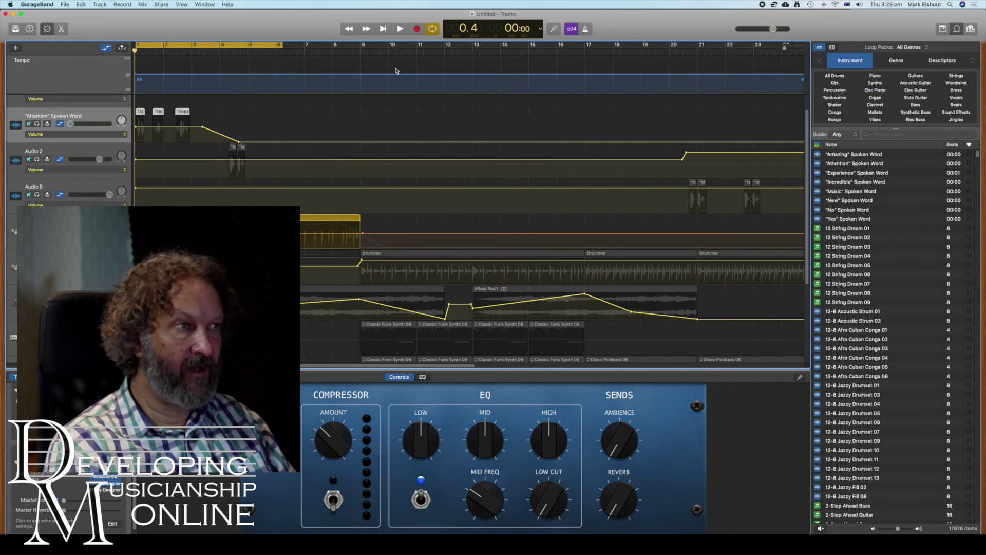
{"action": "left_click_drag", "start_coordinate": [285, 49], "coordinate": [416, 59]}
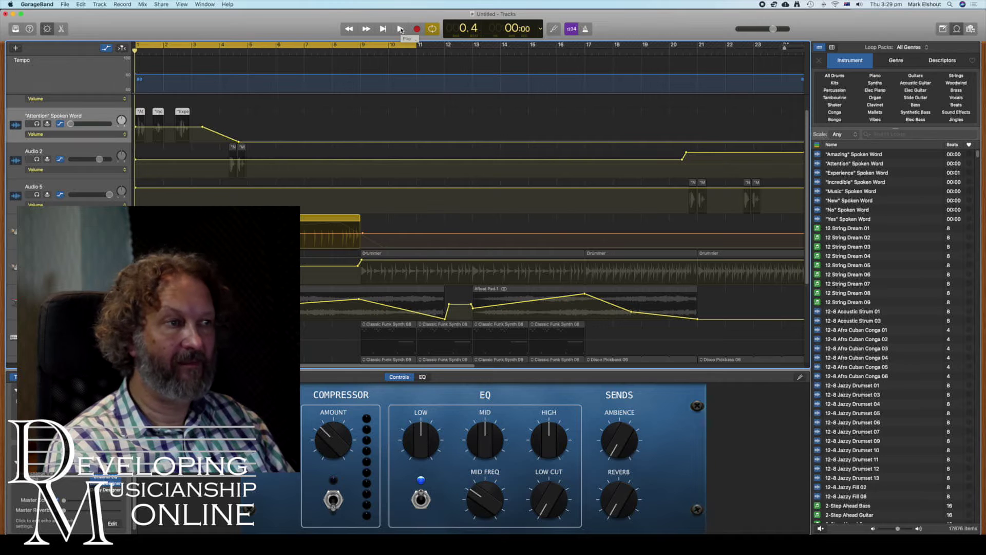
{"action": "left_click", "coordinate": [400, 29]}
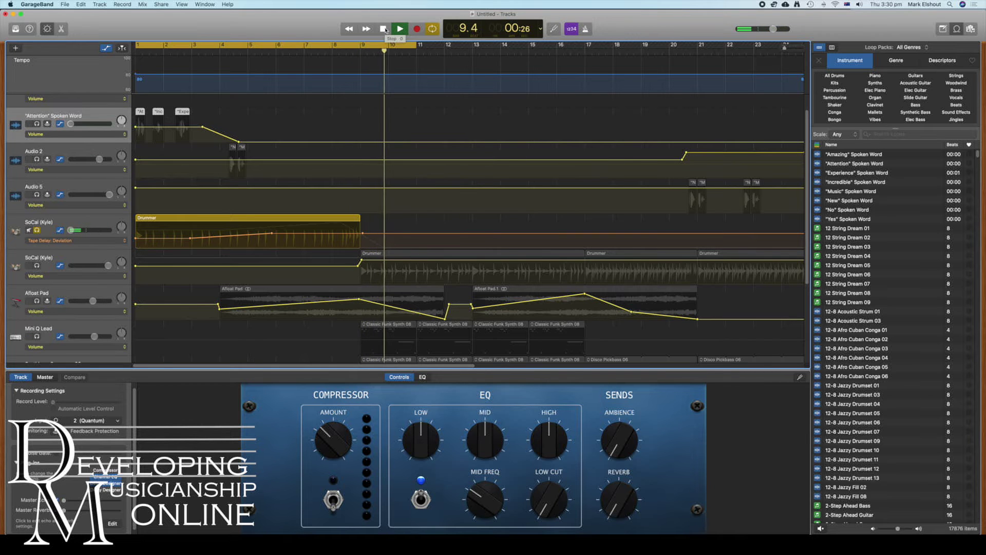
Stop playback and switch the SoCal drum track's automation lane to Volume
{"action": "left_click", "coordinate": [385, 30]}
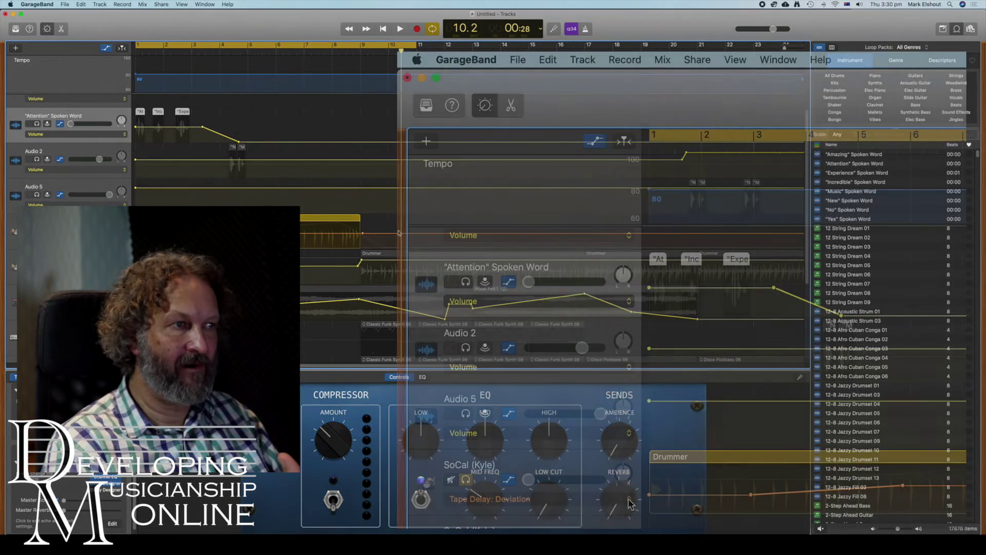
{"action": "left_click", "coordinate": [116, 239]}
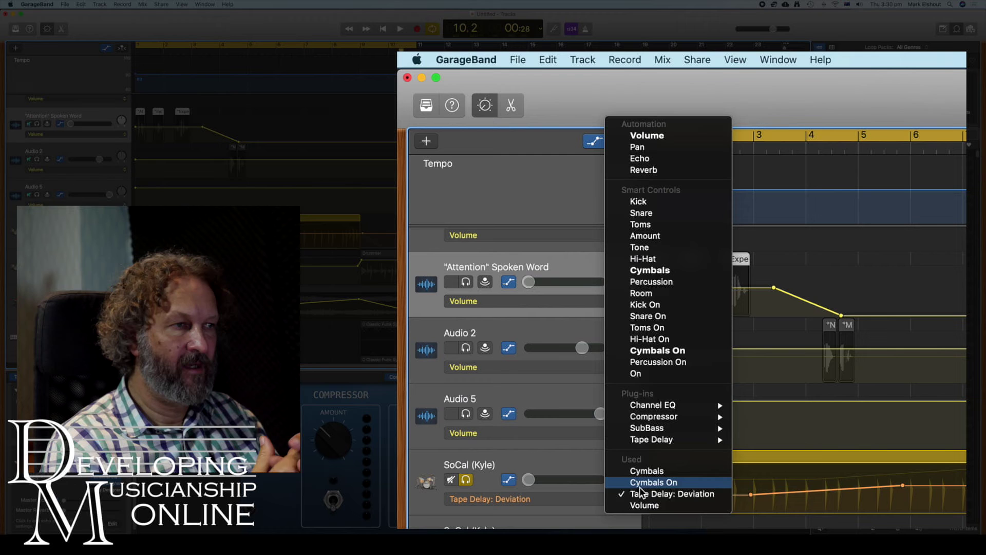
{"action": "left_click", "coordinate": [131, 244]}
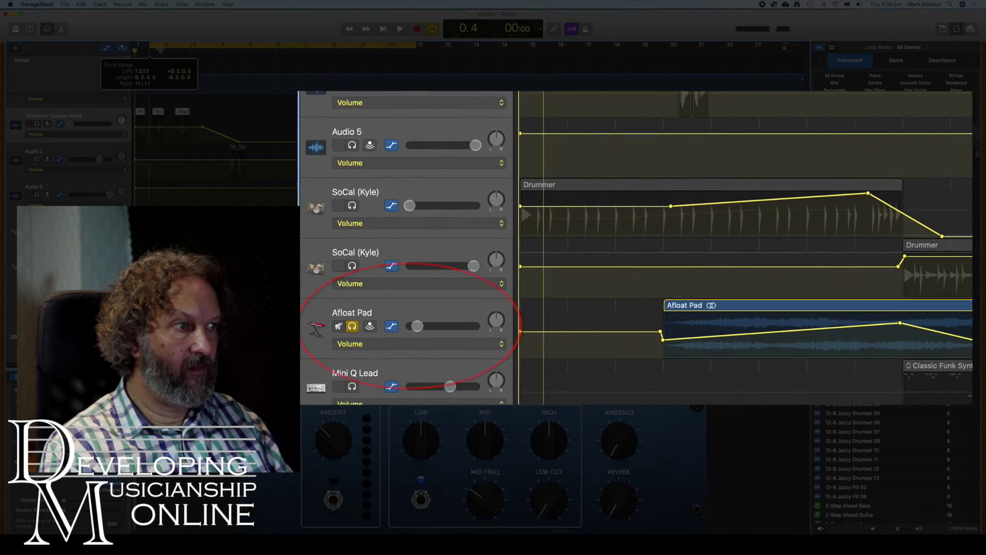
Set the cycle range to bars 4–7 over the Afloat Pad's swell, stopping playback midway
{"action": "left_click_drag", "start_coordinate": [136, 45], "coordinate": [219, 58]}
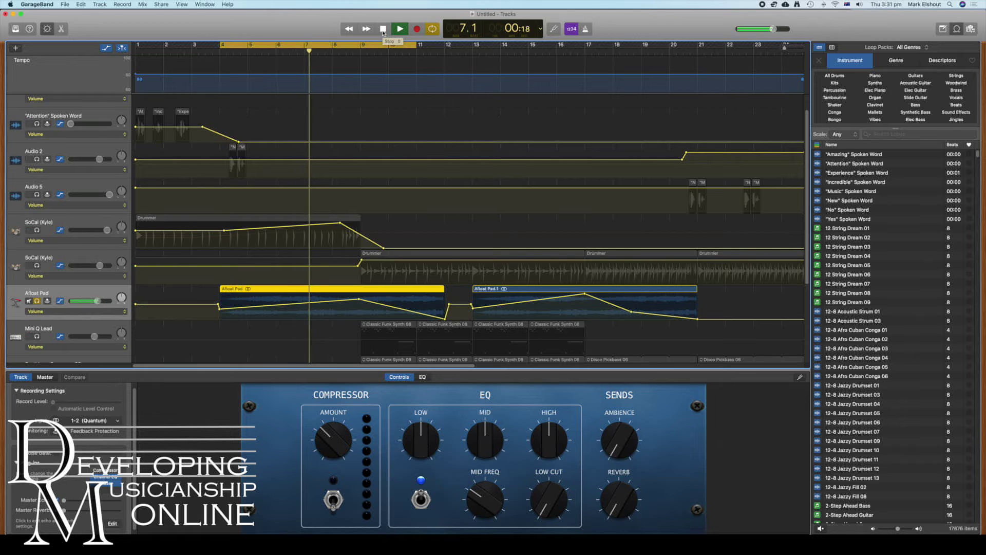
{"action": "left_click", "coordinate": [382, 30]}
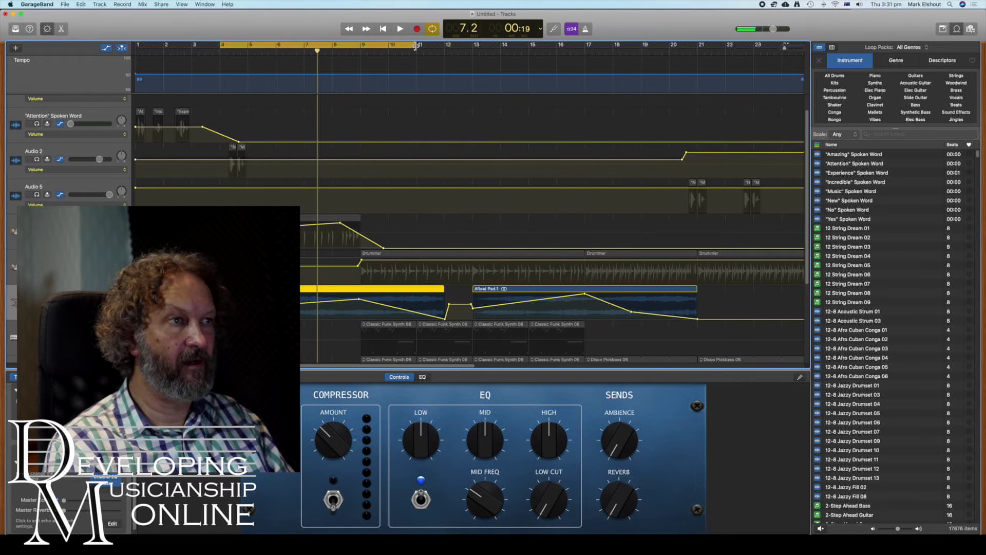
{"action": "left_click_drag", "start_coordinate": [416, 47], "coordinate": [317, 45]}
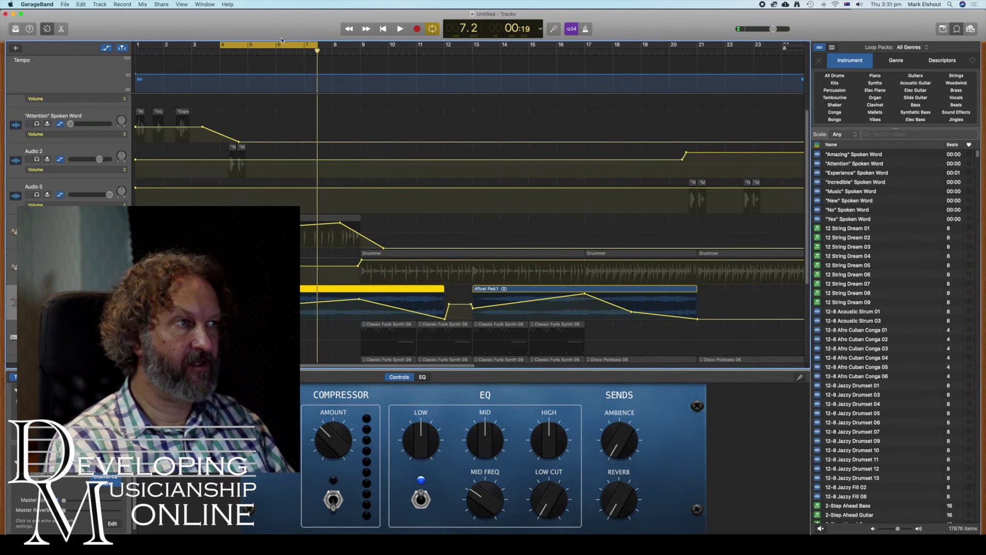
Loop bars 1–11 and start playback to hear the automated tracks
{"action": "left_click", "coordinate": [156, 6]}
{"action": "left_click", "coordinate": [219, 49]}
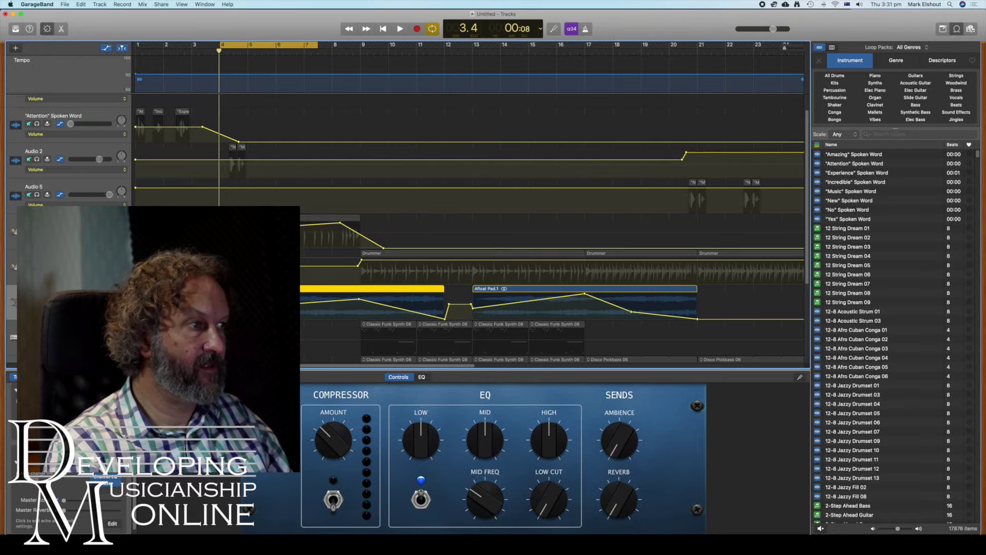
{"action": "left_click", "coordinate": [400, 29]}
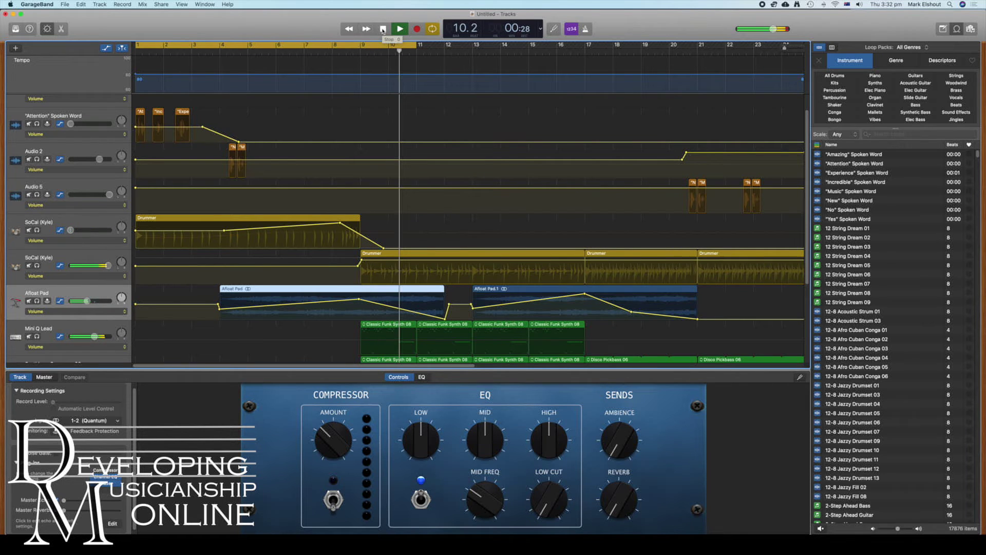
Stop playback, loop bars 9–18 over the double-time drums, and select the second SoCal drummer track
{"action": "left_click", "coordinate": [383, 29]}
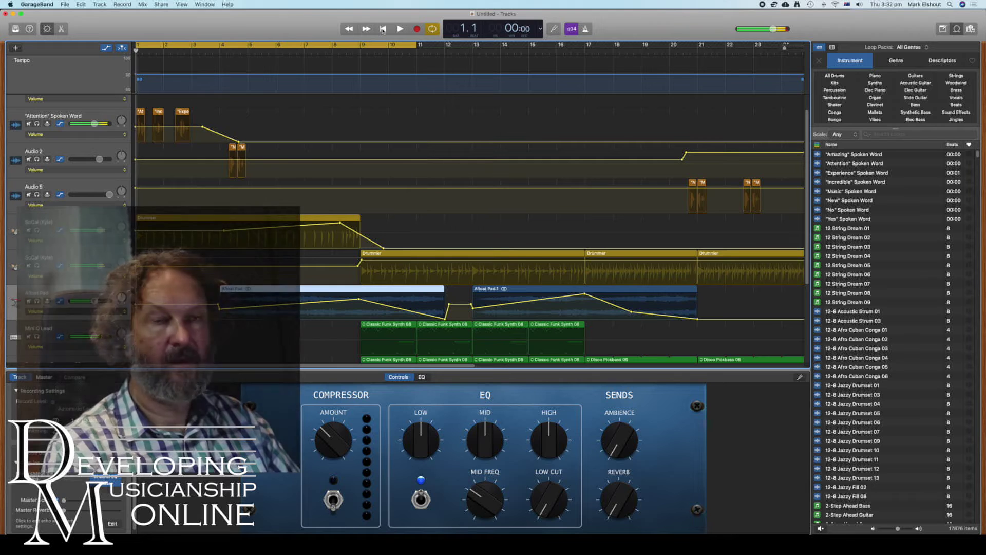
{"action": "scroll", "coordinate": [463, 154], "scroll_direction": "down", "scroll_amount": 3}
{"action": "left_click_drag", "start_coordinate": [277, 45], "coordinate": [500, 66]}
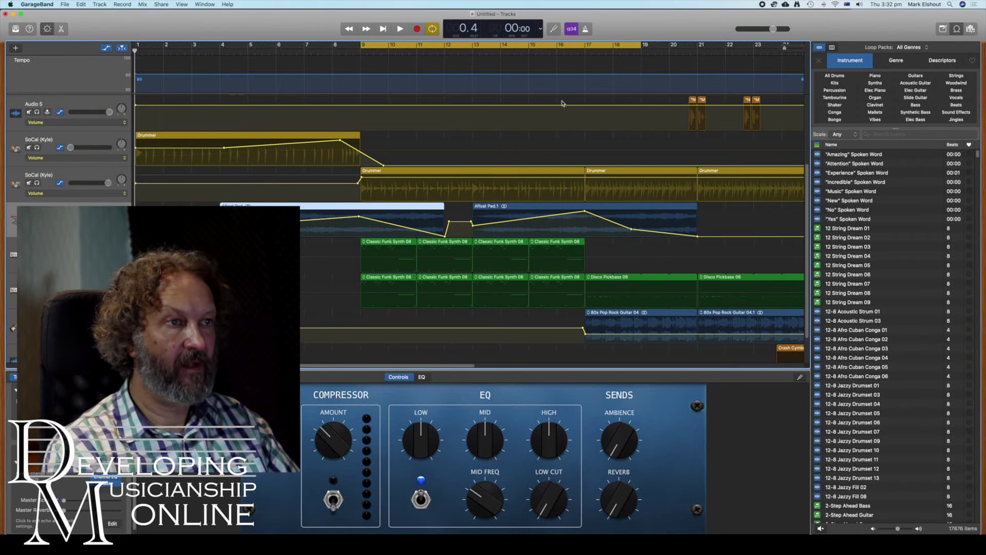
{"action": "mouse_move", "coordinate": [645, 50]}
{"action": "left_mouse_down"}
{"action": "mouse_move", "coordinate": [575, 52]}
{"action": "mouse_move", "coordinate": [641, 51]}
{"action": "left_mouse_up"}
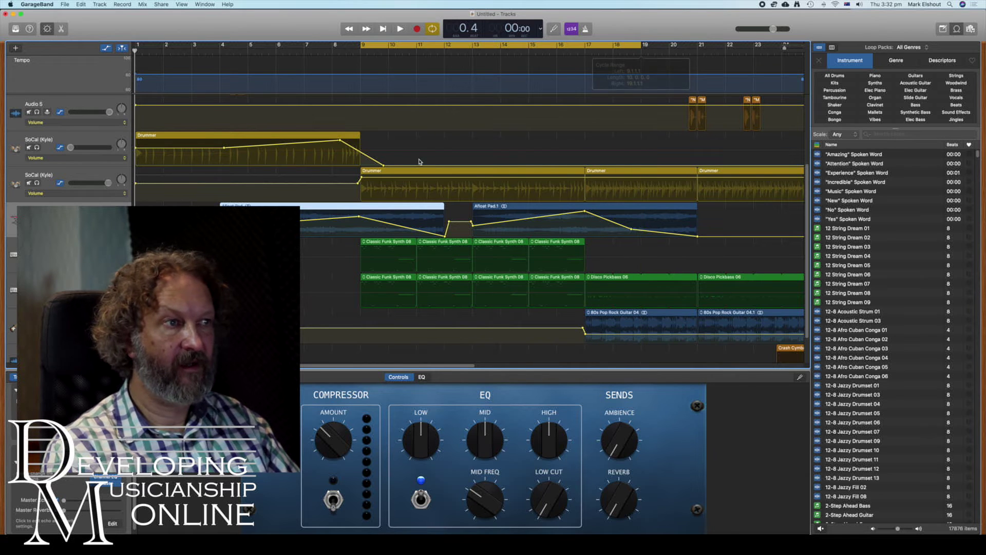
{"action": "left_click", "coordinate": [90, 178]}
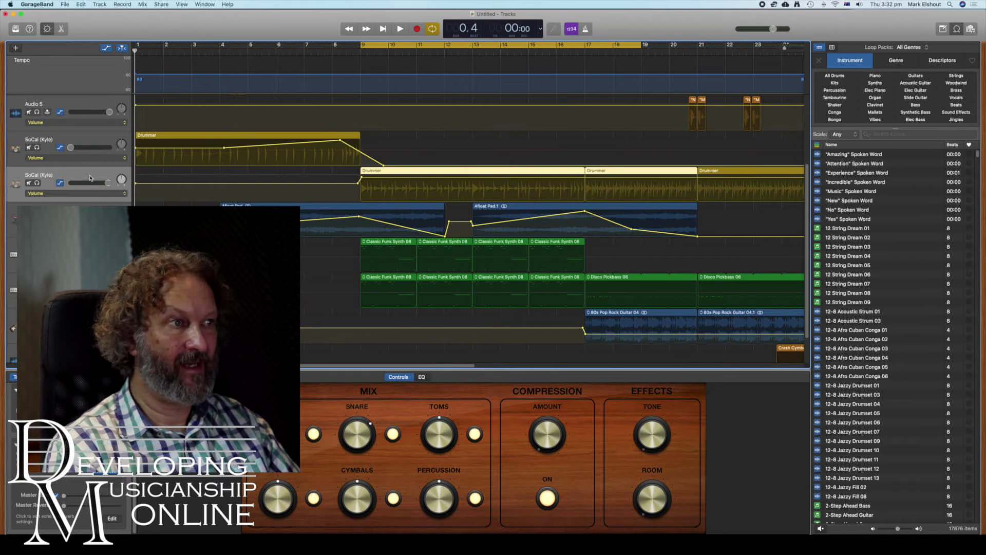
Open the drummer editor and view the drummer's Cymbals On, then Snare On automation
{"action": "left_click", "coordinate": [61, 29]}
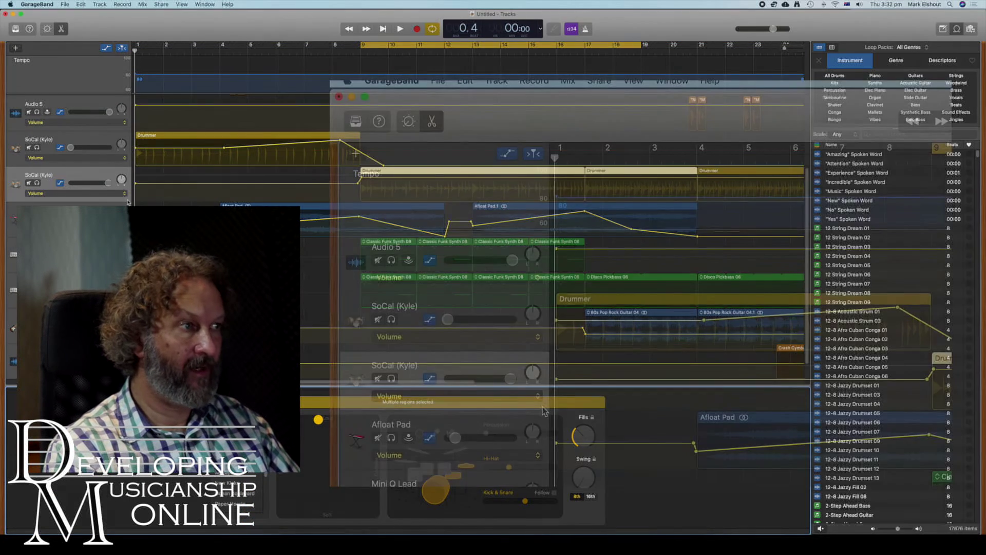
{"action": "left_click", "coordinate": [126, 193]}
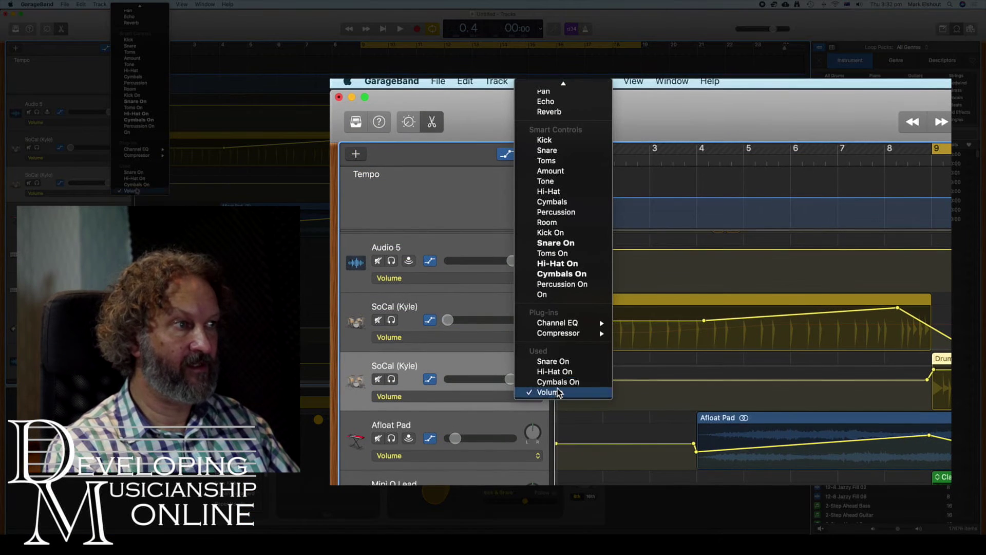
{"action": "left_click", "coordinate": [135, 184]}
{"action": "left_click", "coordinate": [124, 194]}
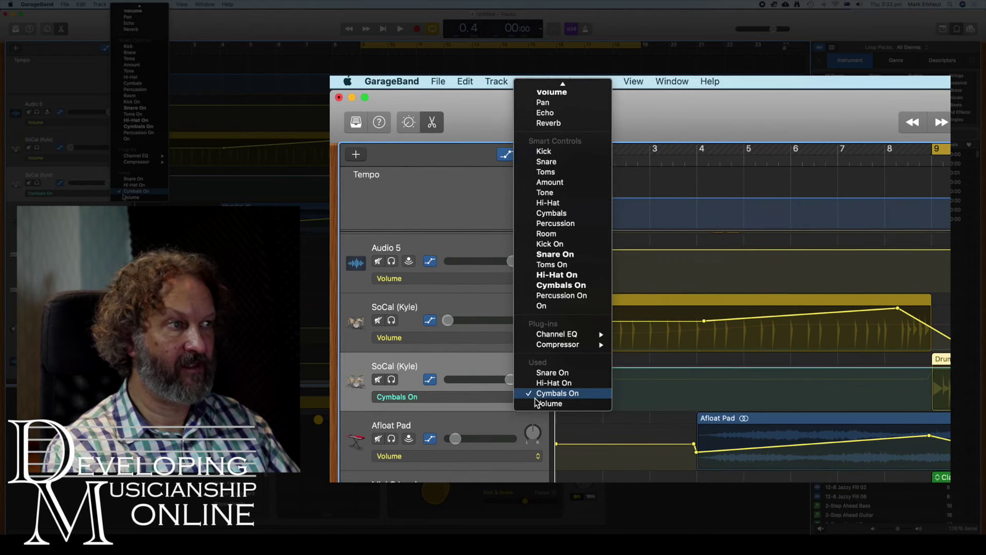
{"action": "left_click", "coordinate": [126, 190]}
{"action": "left_click", "coordinate": [534, 398]}
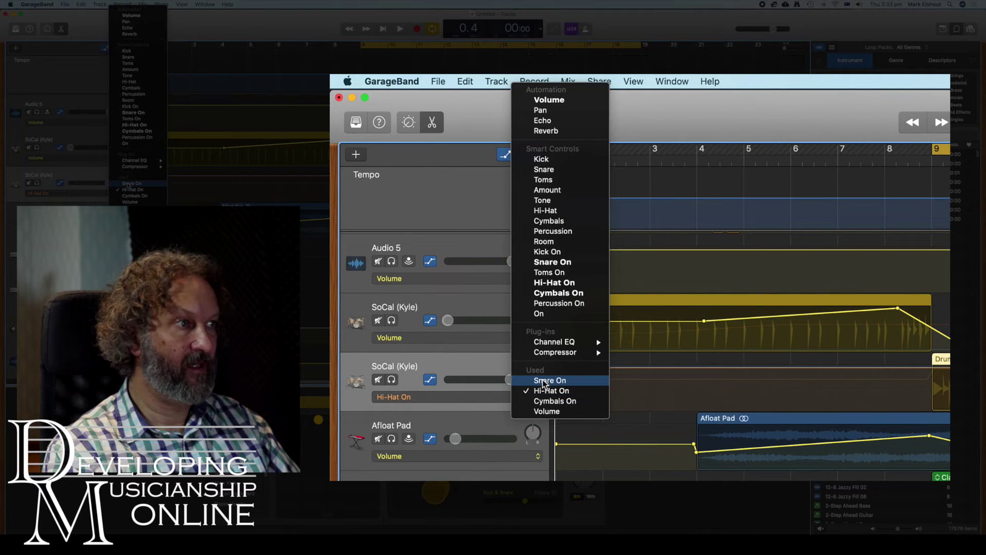
{"action": "left_click", "coordinate": [546, 381]}
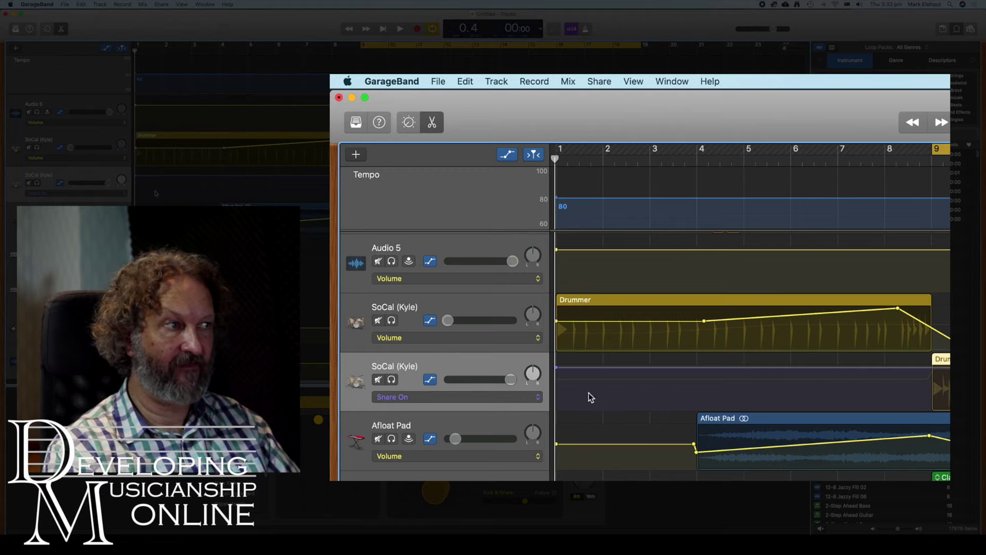
Switch the drummer automation to Hi-Hat On, back to Cymbals On, then to Volume
{"action": "scroll", "coordinate": [565, 308], "scroll_direction": "right", "scroll_amount": 10}
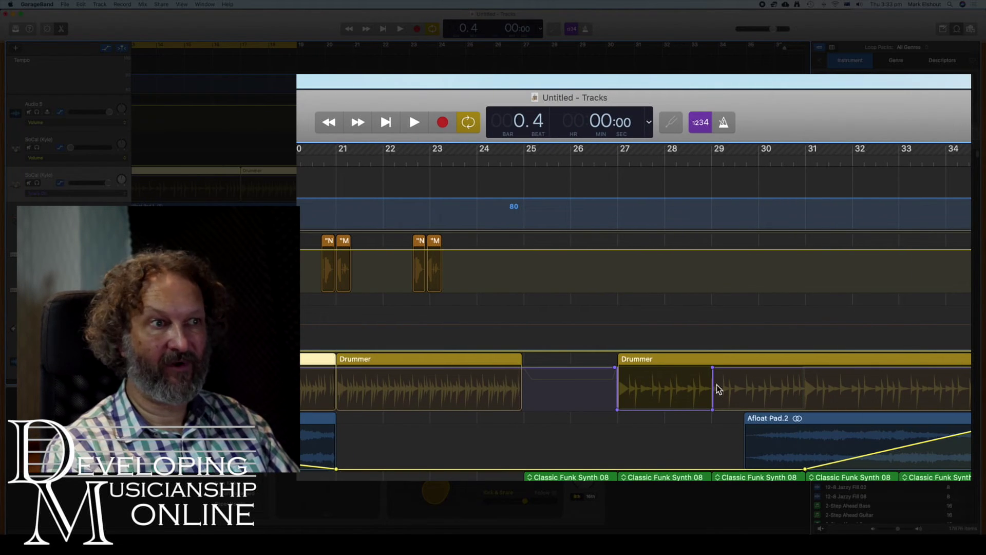
{"action": "left_click", "coordinate": [125, 196]}
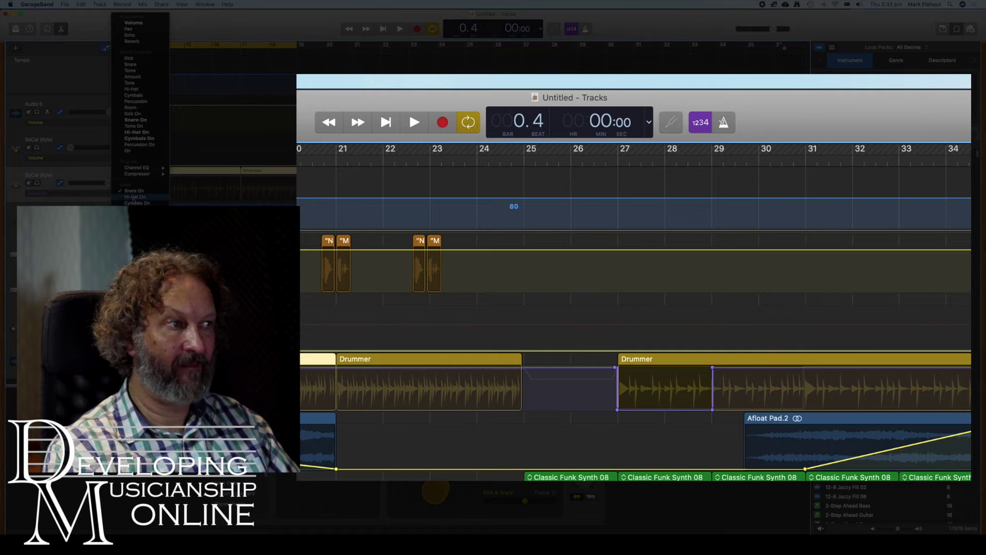
{"action": "left_click", "coordinate": [133, 196]}
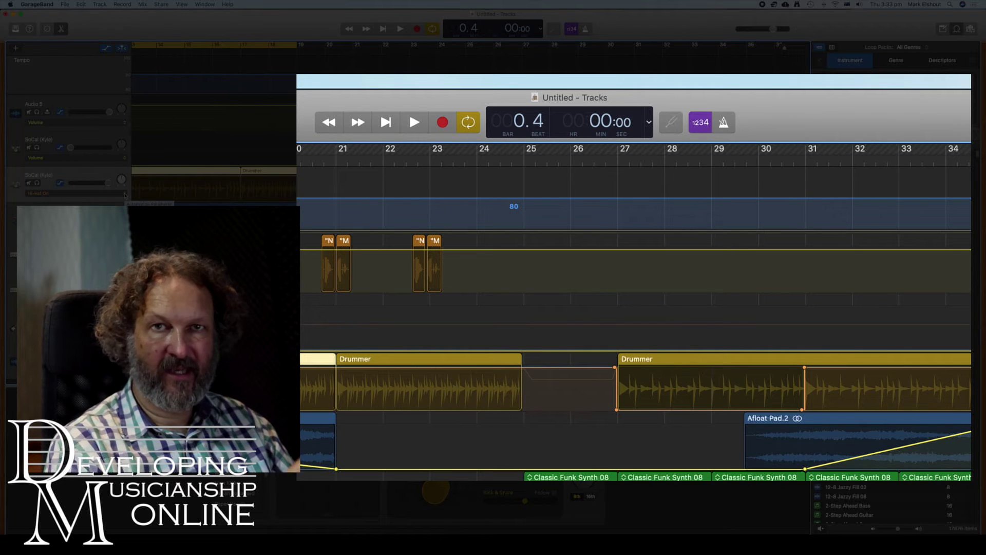
{"action": "left_click", "coordinate": [125, 196]}
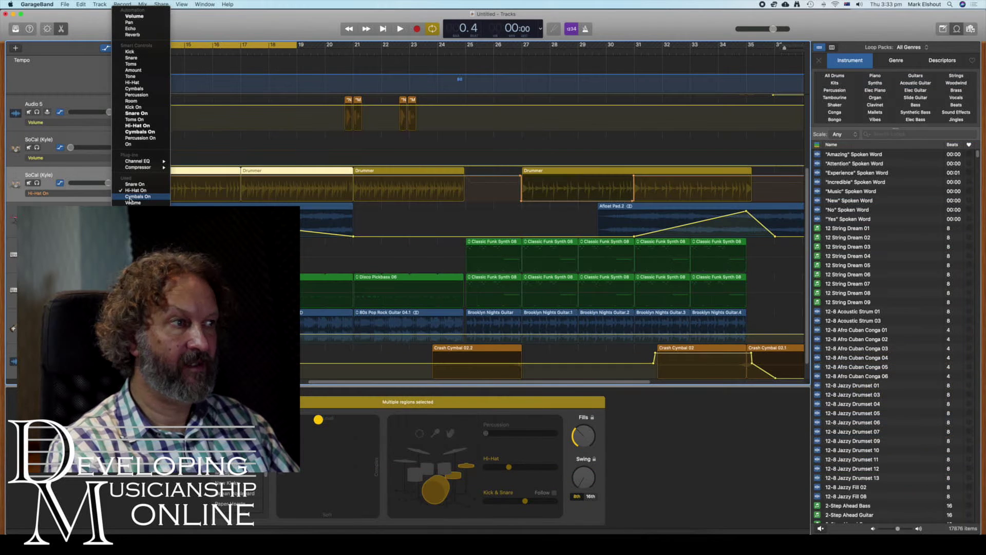
{"action": "left_click", "coordinate": [129, 200]}
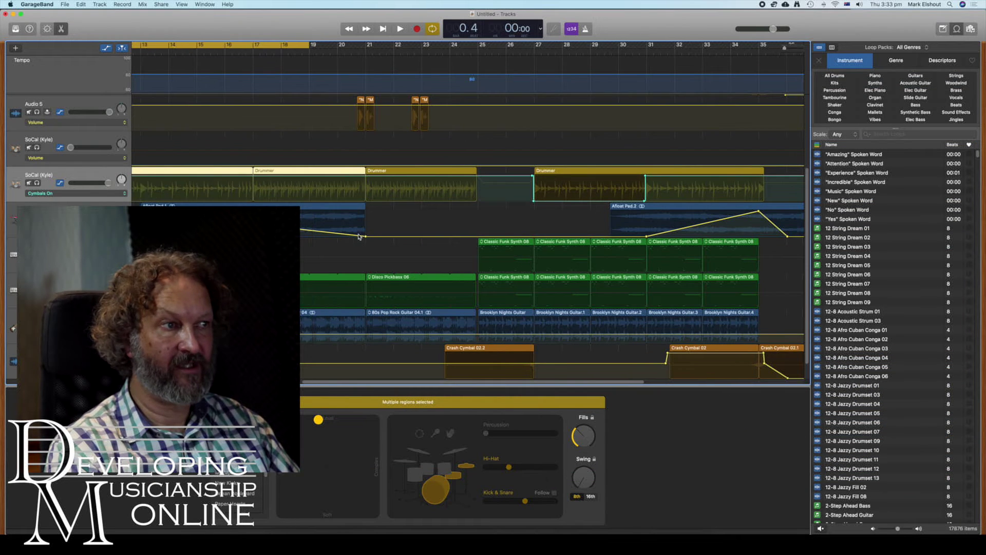
{"action": "scroll", "coordinate": [339, 237], "scroll_direction": "left", "scroll_amount": 10}
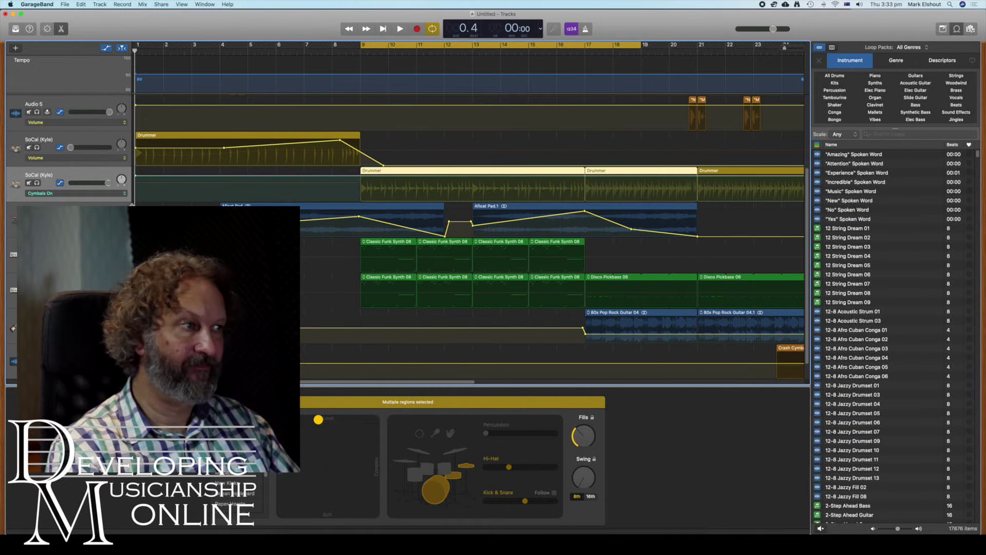
{"action": "left_click", "coordinate": [123, 195]}
{"action": "left_click", "coordinate": [130, 201]}
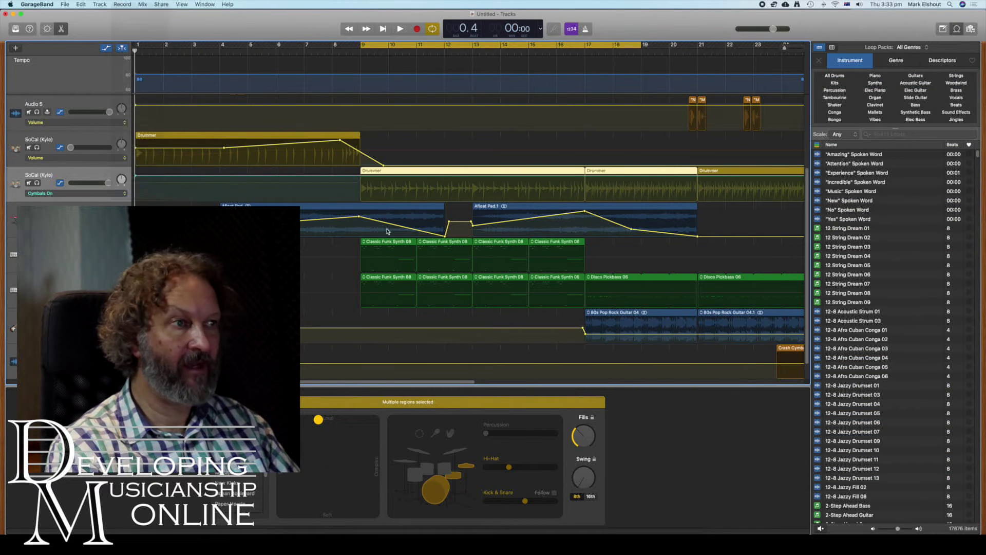
Select the Classic Funk Synth 08 regions to show their notes in the Piano Roll
{"action": "scroll", "coordinate": [441, 238], "scroll_direction": "right", "scroll_amount": 5}
{"action": "scroll", "coordinate": [441, 238], "scroll_direction": "right", "scroll_amount": 2}
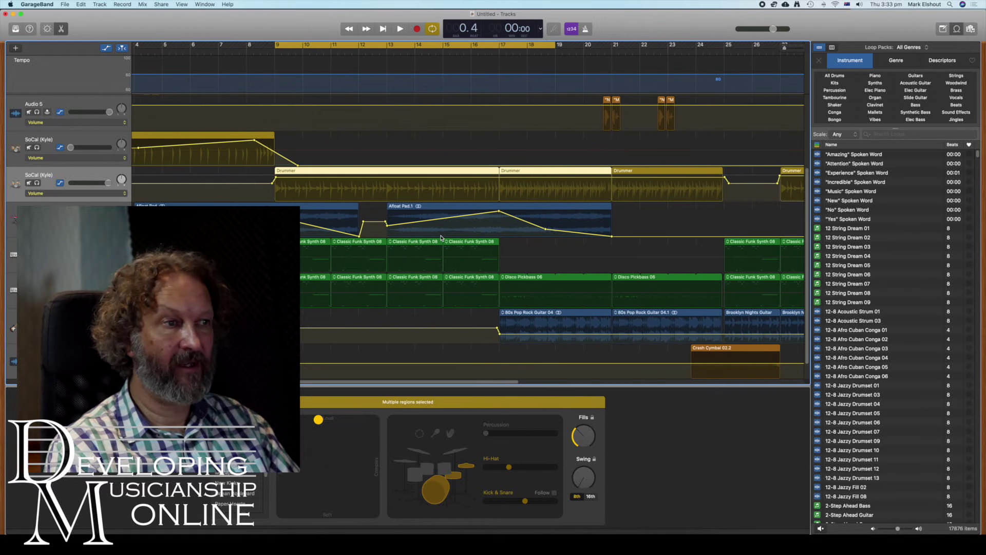
{"action": "scroll", "coordinate": [440, 238], "scroll_direction": "down", "scroll_amount": 2}
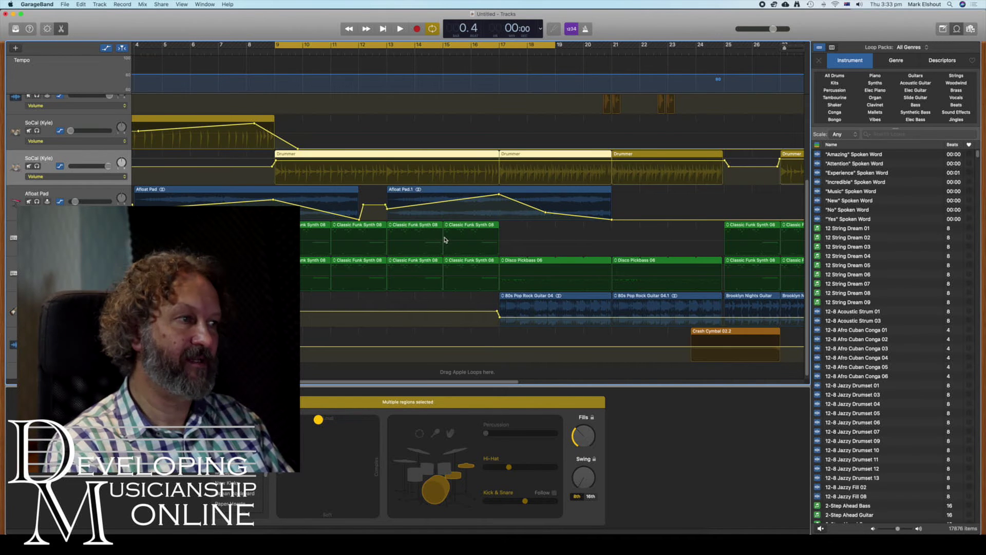
{"action": "left_click", "coordinate": [51, 228]}
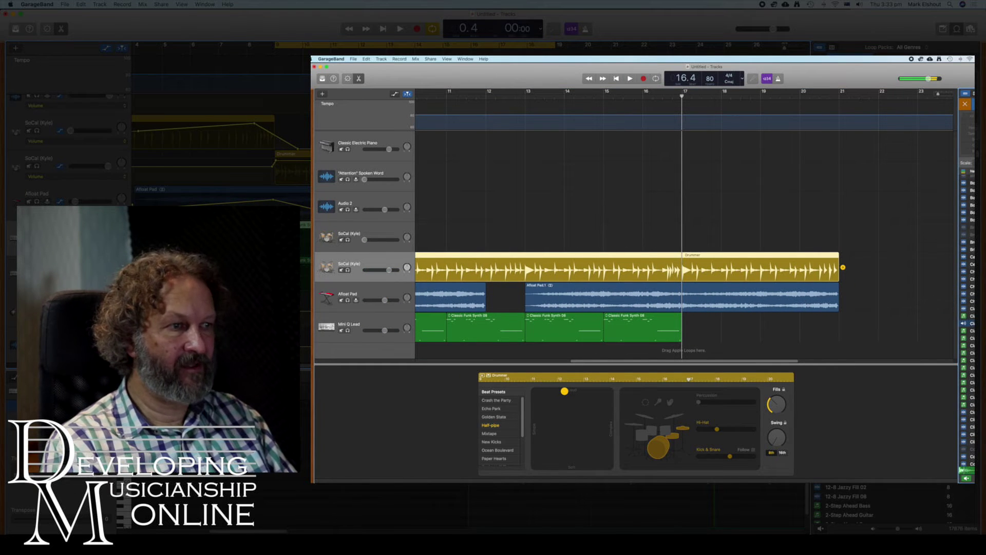
Add Disco Pickbass 06 on a new track at bar 17 and play to hear it
{"action": "scroll", "coordinate": [967, 324], "scroll_direction": "down", "scroll_amount": 10}
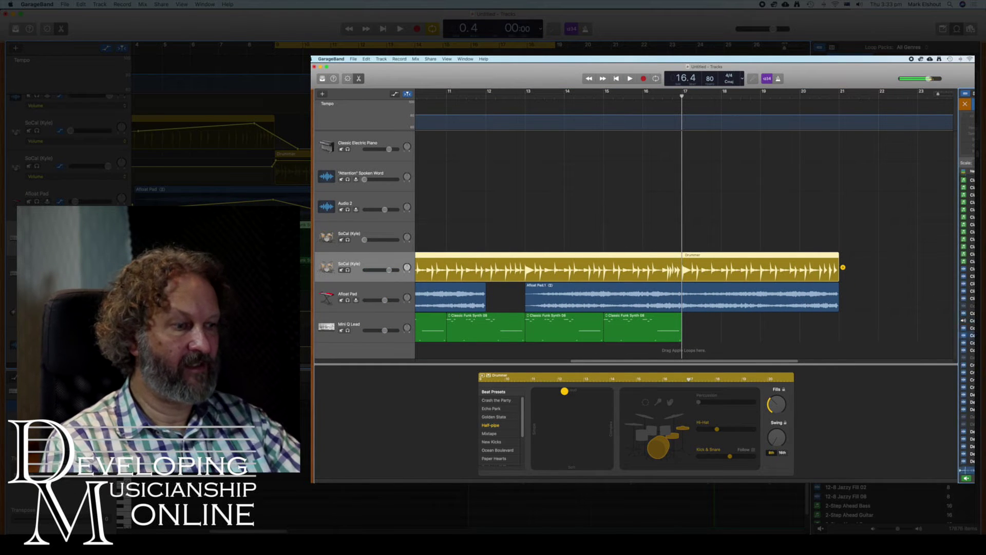
{"action": "left_click_drag", "start_coordinate": [968, 306], "coordinate": [786, 327]}
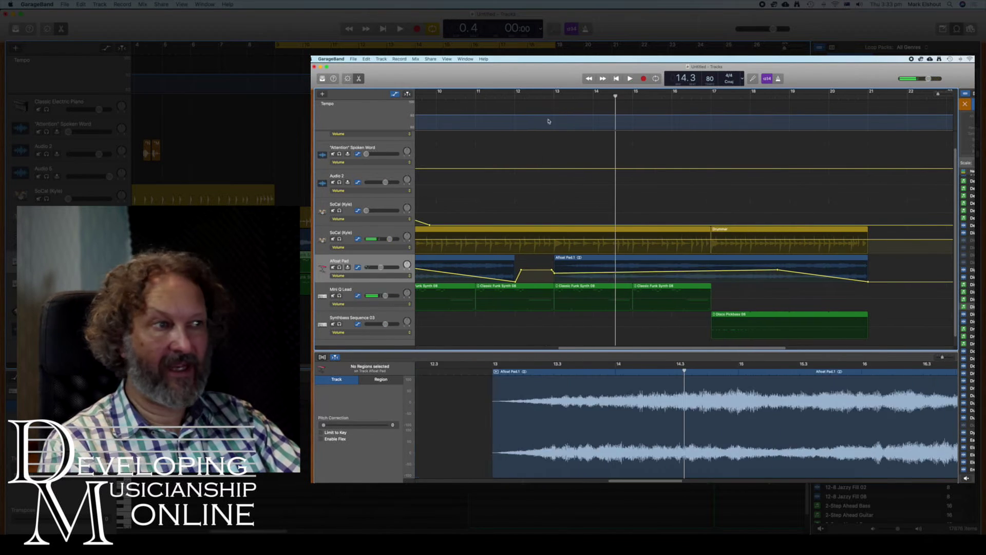
{"action": "key", "text": "space"}
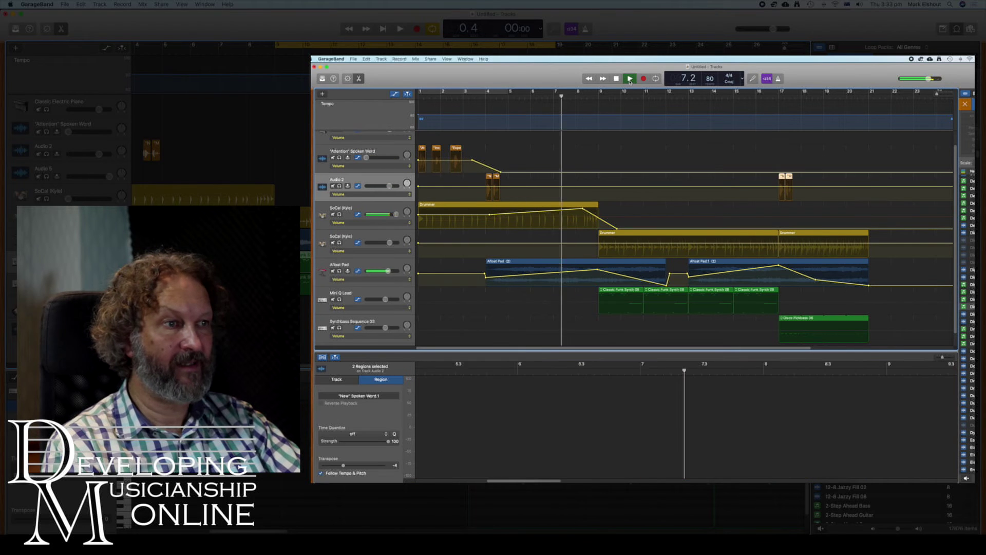
Copy a Classic Funk Synth 08 region onto Synthbass Sequence 03 and audition the layered bass from bar 9
{"action": "left_click", "coordinate": [612, 291]}
{"action": "left_click_drag", "start_coordinate": [613, 293], "coordinate": [613, 322]}
{"action": "left_click", "coordinate": [604, 103]}
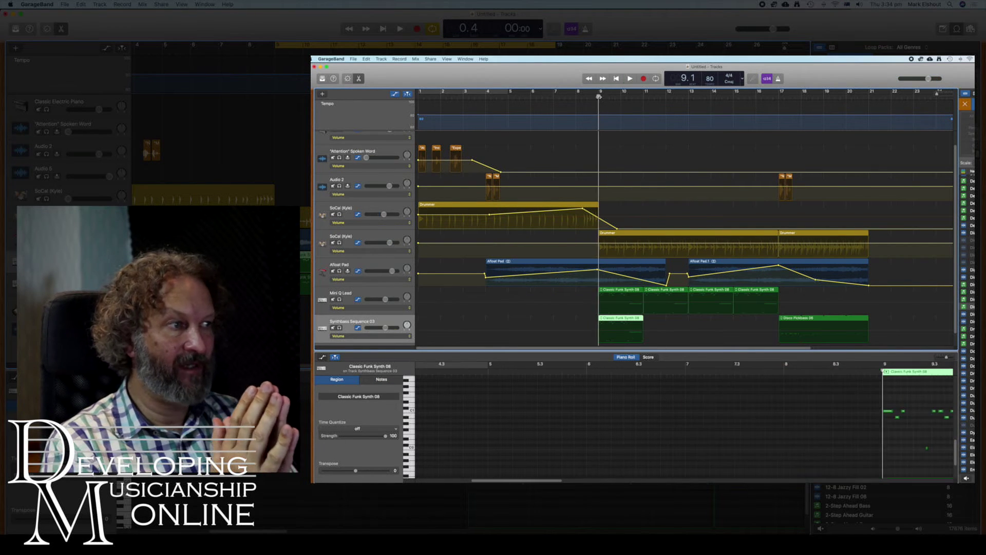
{"action": "key", "text": "space"}
{"action": "key", "text": "space"}
{"action": "key", "text": "space"}
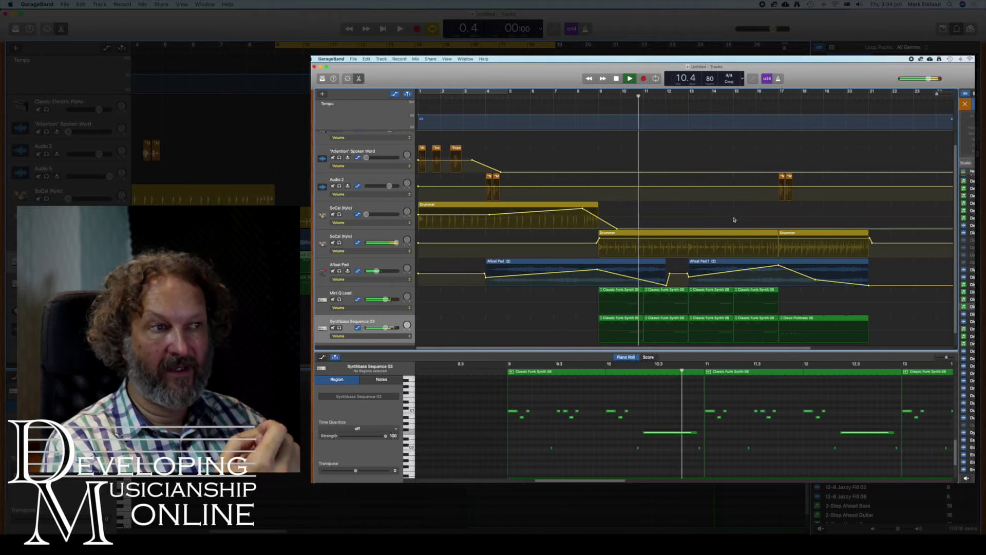
Select the two Audio 2 spoken-word regions, stop playback, and preview a library loop
{"action": "left_click", "coordinate": [701, 187]}
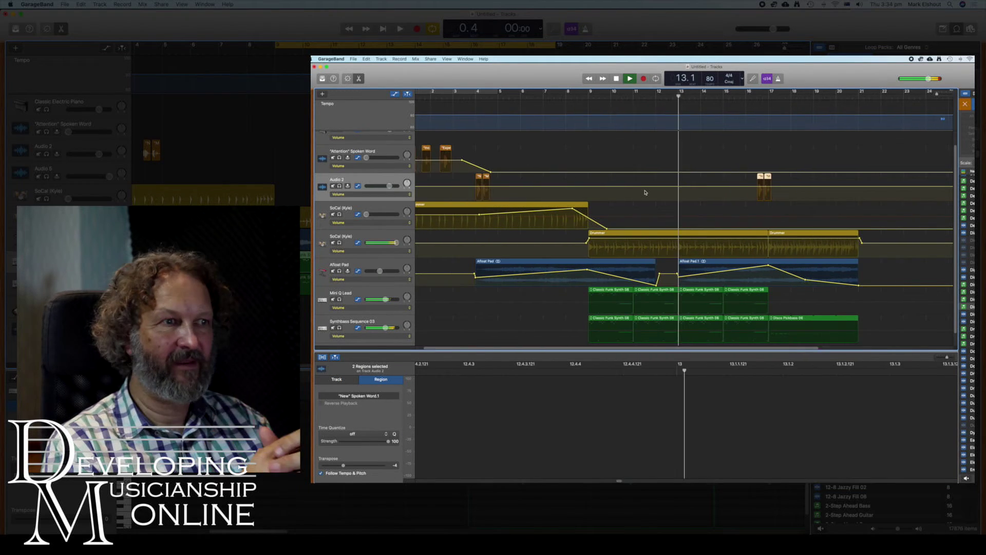
{"action": "key", "text": "space"}
{"action": "scroll", "coordinate": [971, 308], "scroll_direction": "up", "scroll_amount": 10}
{"action": "left_click", "coordinate": [971, 193]}
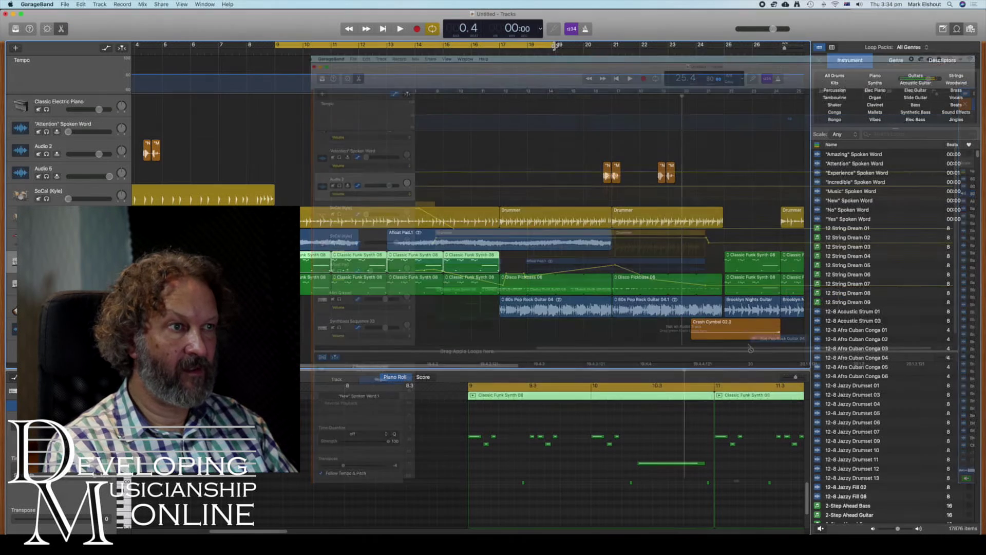
End the loop range at bar 17, show all automation curves, and play from bar 9
{"action": "left_click_drag", "start_coordinate": [560, 47], "coordinate": [385, 62]}
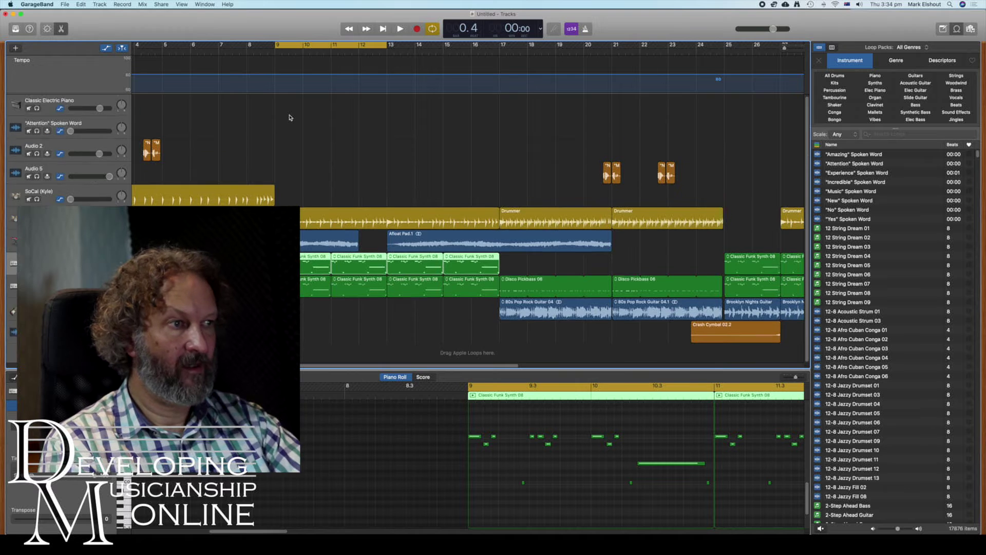
{"action": "key", "text": "a"}
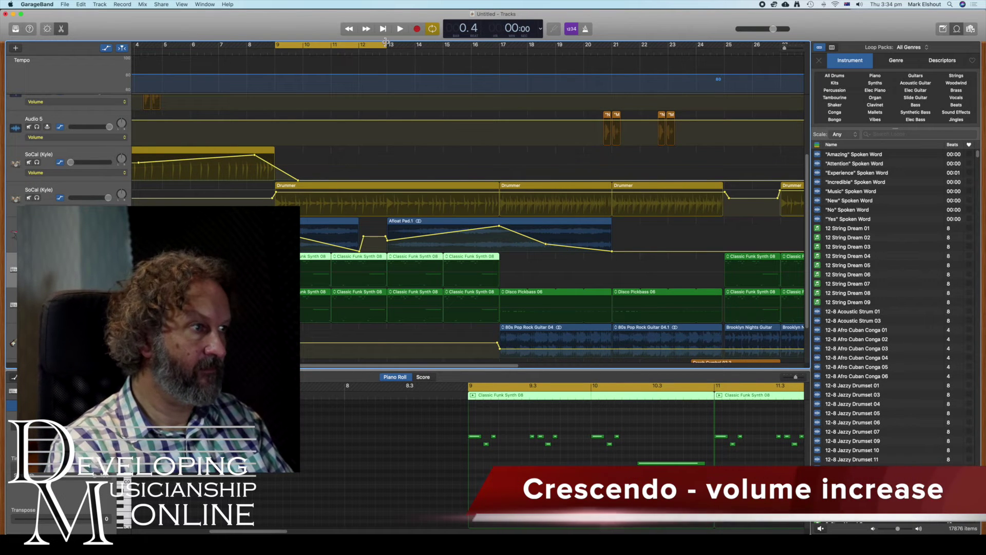
{"action": "left_click", "coordinate": [401, 29]}
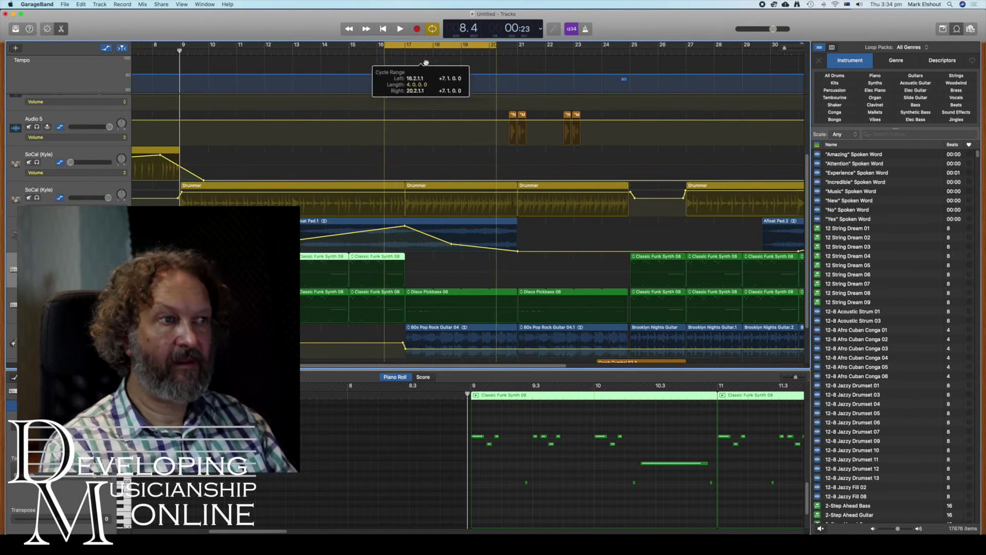
Set the cycle range to bars 17–21 and open the bar-17 Drummer region in the Drummer Editor
{"action": "left_click_drag", "start_coordinate": [425, 62], "coordinate": [441, 67]}
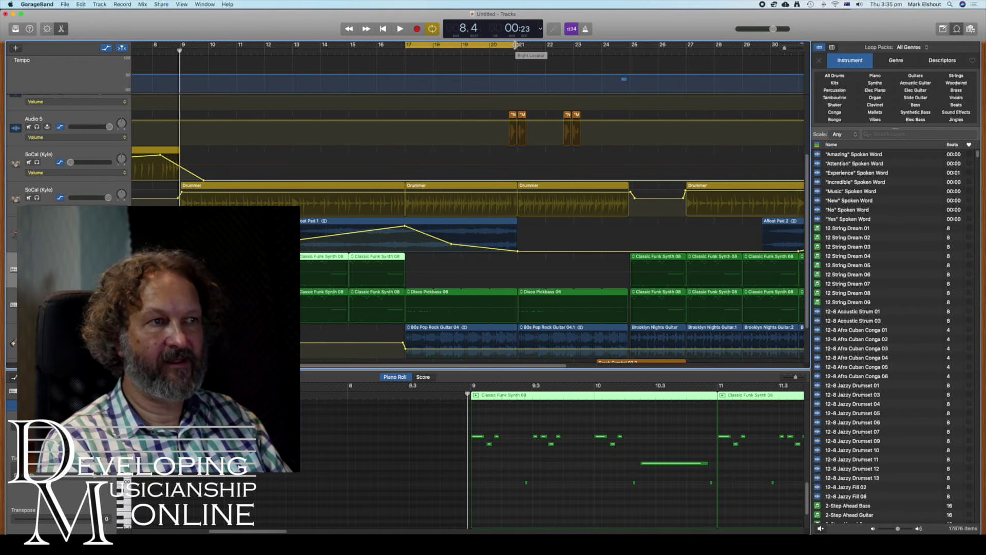
{"action": "left_click", "coordinate": [451, 187]}
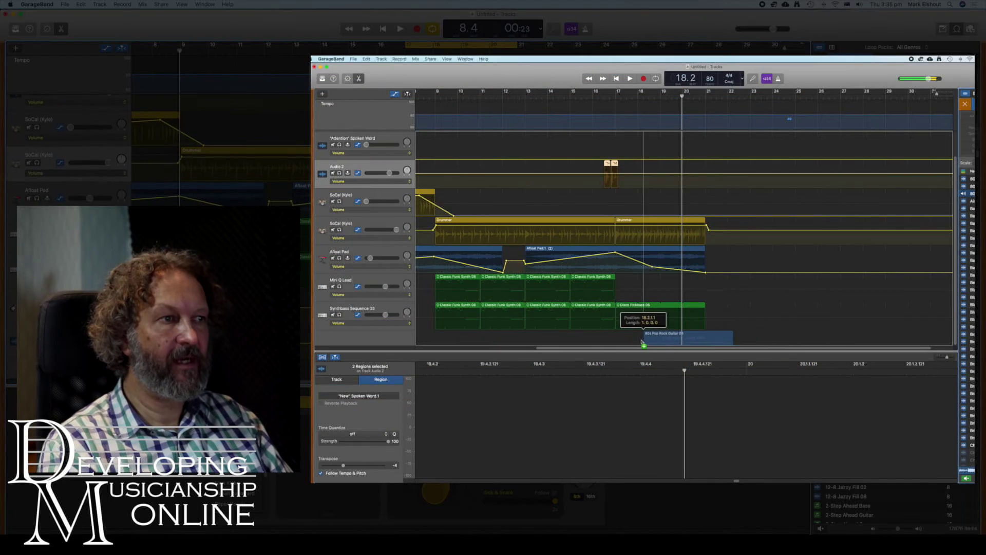
Add a Modulation > Flanger plug-in to the 80s Pop Rock Guitar 04 track
{"action": "left_click_drag", "start_coordinate": [641, 343], "coordinate": [619, 340]}
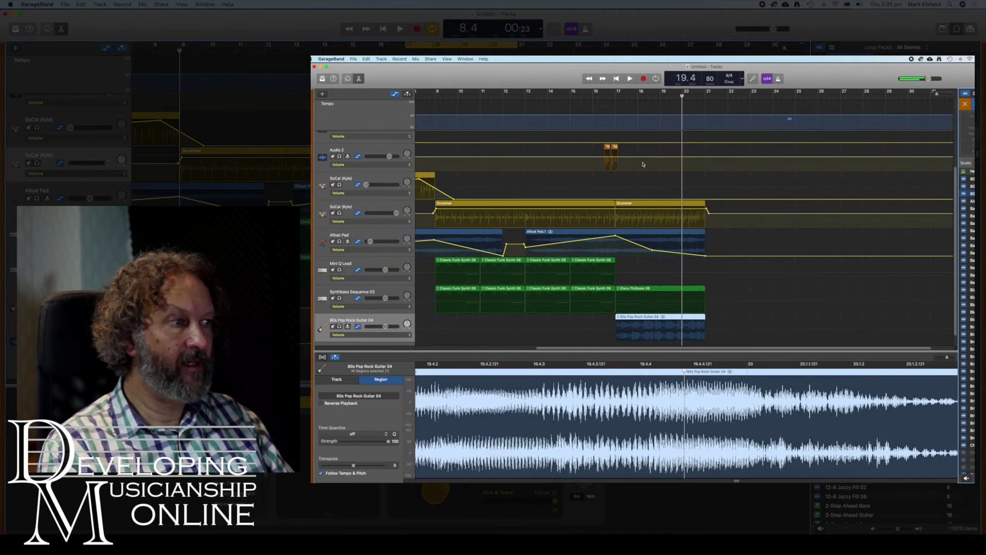
{"action": "key", "text": "b"}
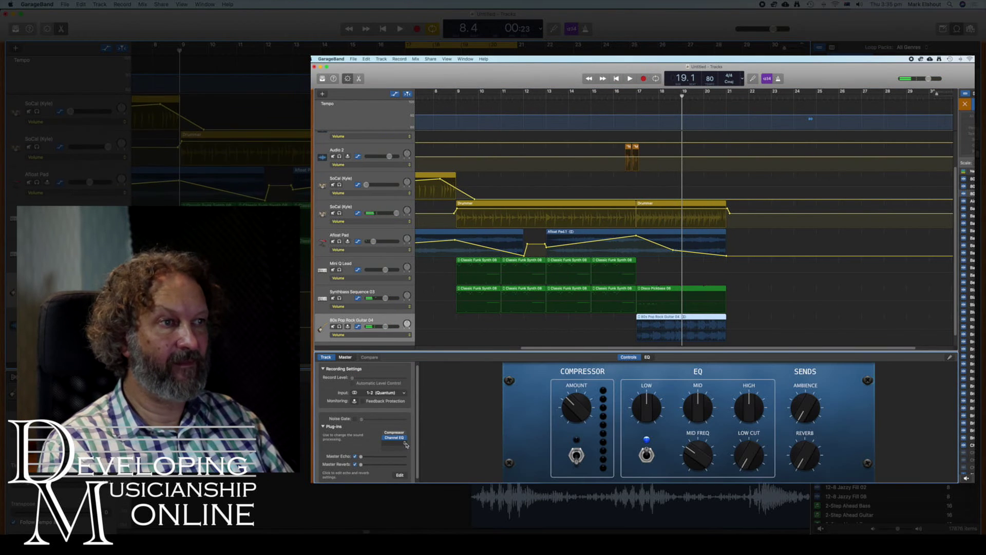
{"action": "left_click", "coordinate": [406, 445]}
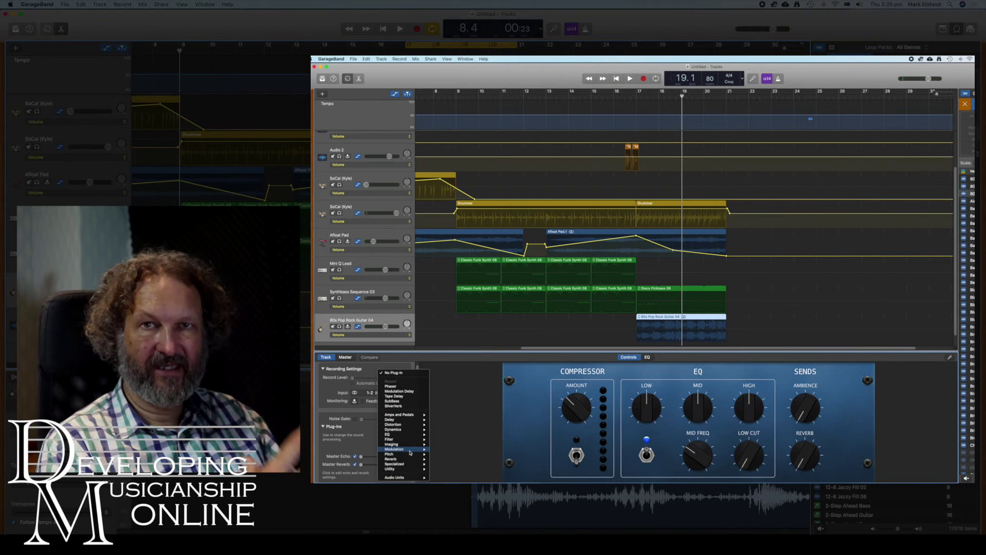
{"action": "mouse_move", "coordinate": [411, 451]}
{"action": "left_click", "coordinate": [444, 438]}
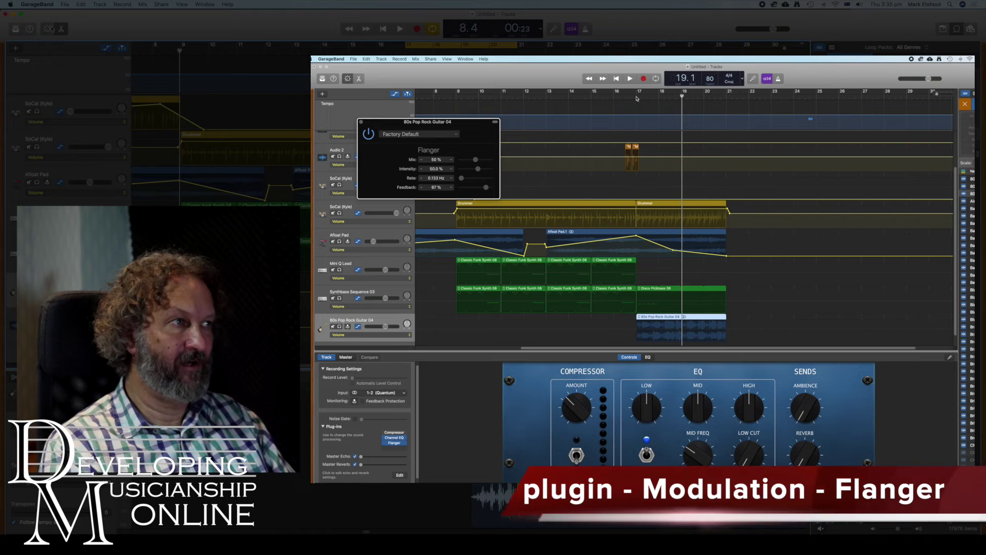
Copy the bars 17–21 regions to bar 21 and append a Brooklyn Nights Guitar loop after them
{"action": "left_click", "coordinate": [599, 127]}
{"action": "key", "text": "space"}
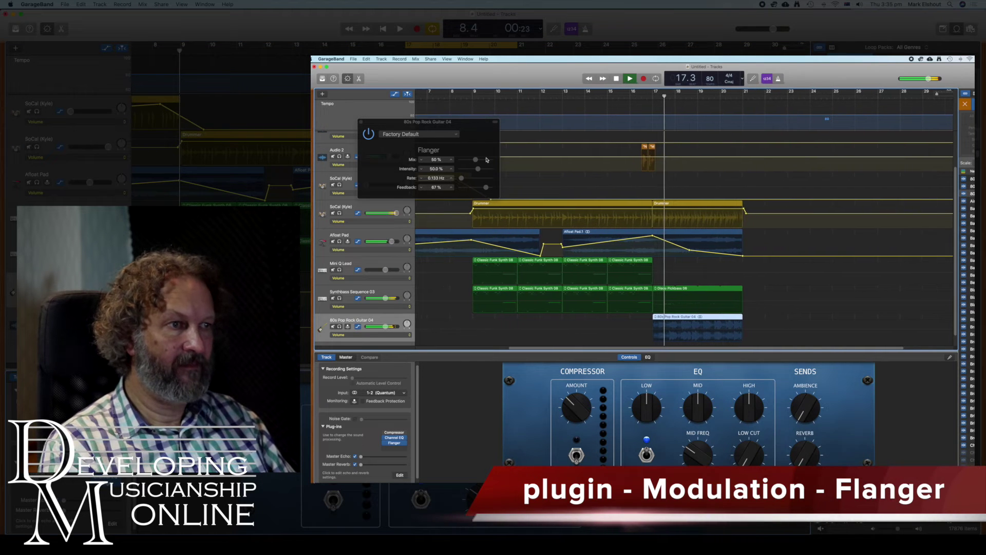
{"action": "scroll", "coordinate": [599, 128], "scroll_direction": "right", "scroll_amount": 3}
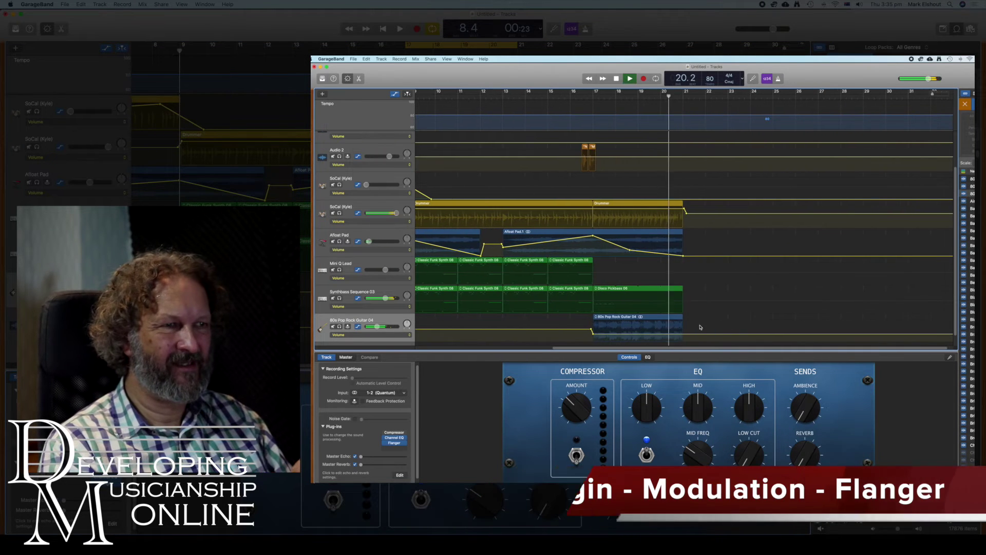
{"action": "left_click_drag", "start_coordinate": [565, 216], "coordinate": [655, 216]}
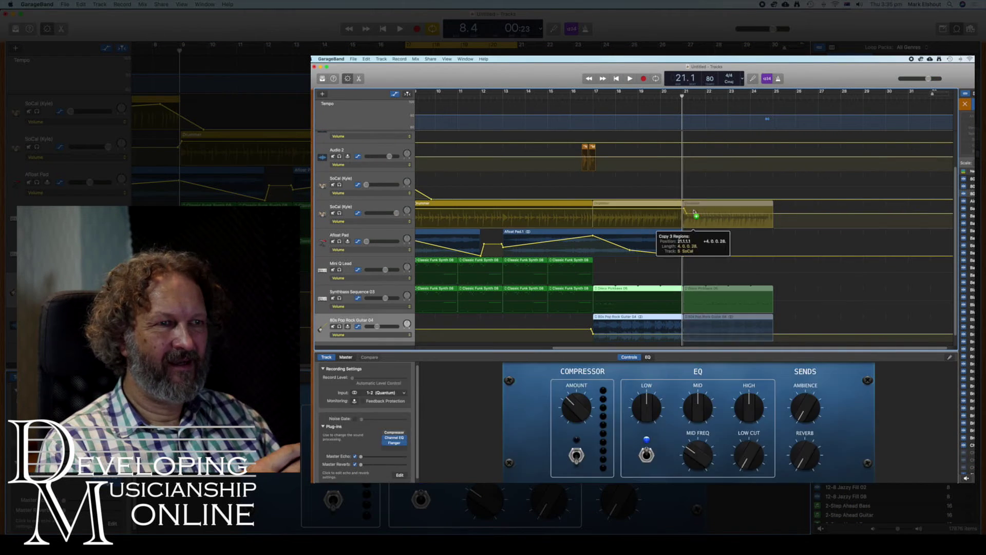
{"action": "left_click_drag", "start_coordinate": [590, 154], "coordinate": [719, 187]}
{"action": "double_click", "coordinate": [676, 186]}
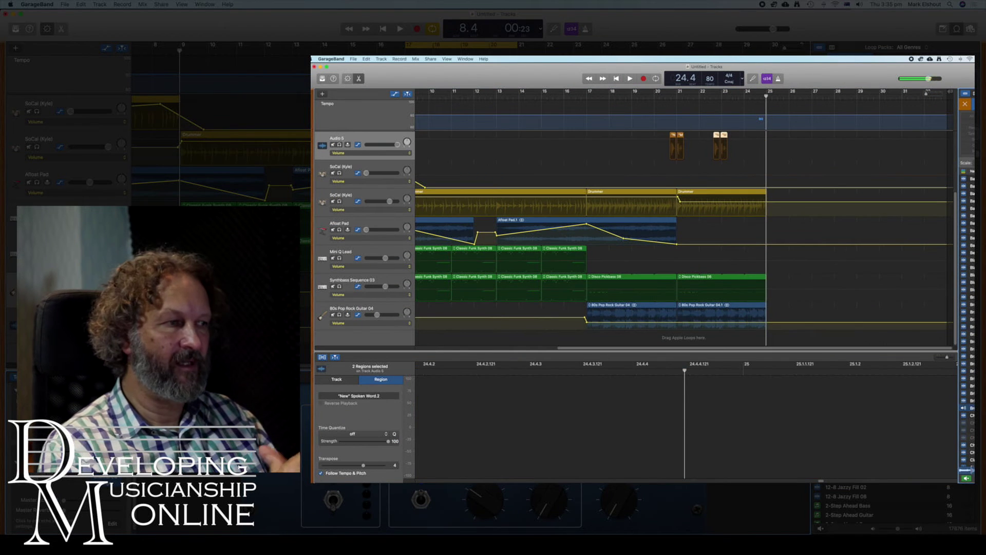
{"action": "left_click_drag", "start_coordinate": [966, 288], "coordinate": [766, 318]}
Trim the Drummer region's end and play the song from bar 17
{"action": "key", "text": "space"}
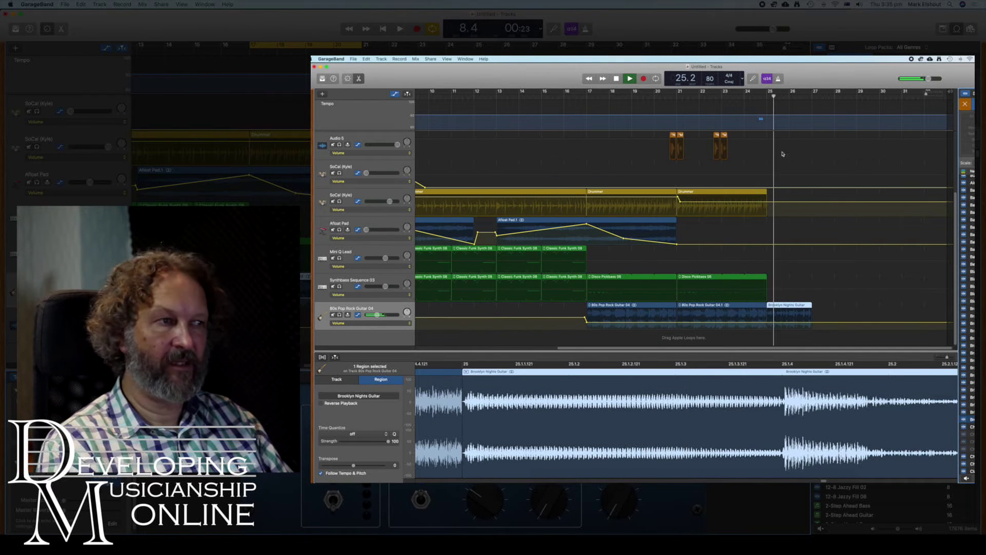
{"action": "key", "text": "space"}
{"action": "key", "text": "space"}
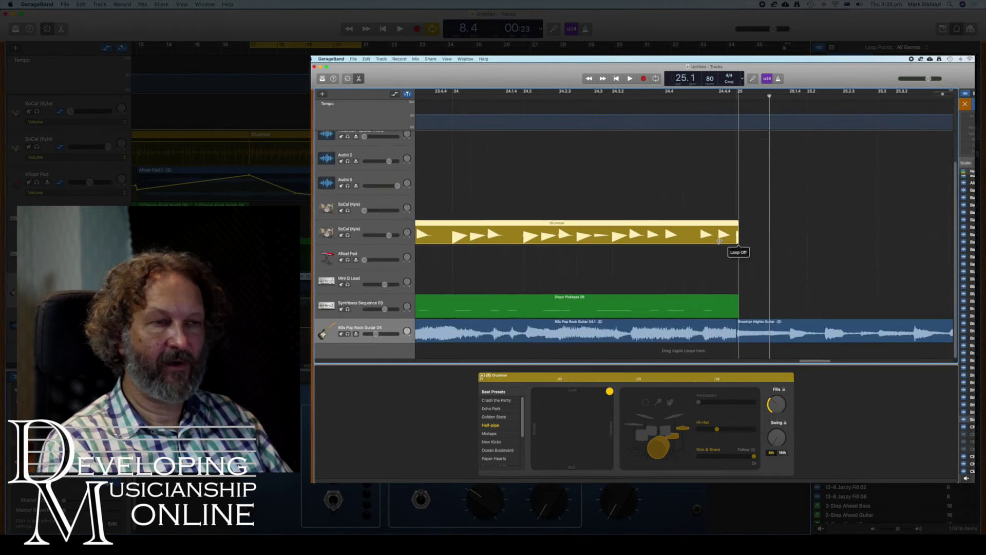
{"action": "left_click_drag", "start_coordinate": [737, 249], "coordinate": [608, 248]}
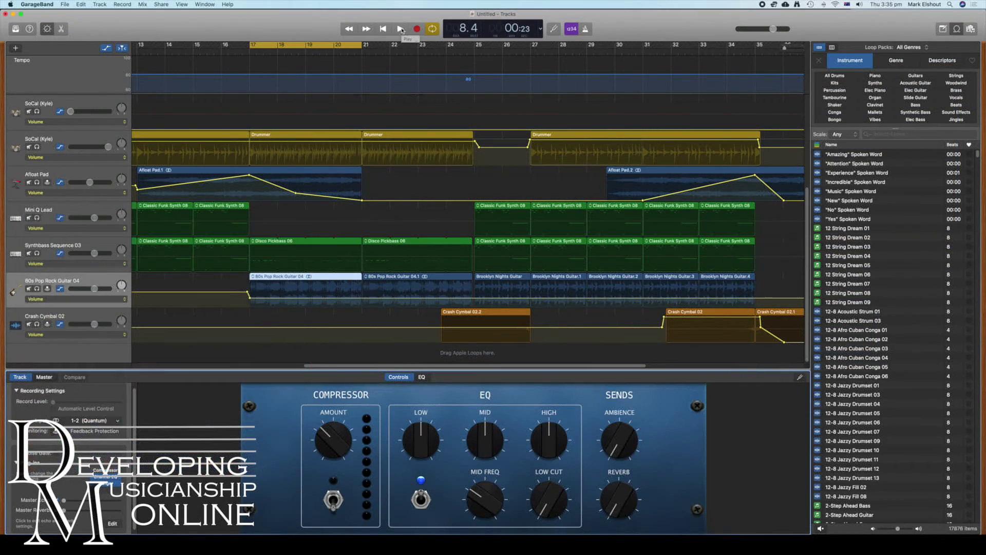
{"action": "left_click", "coordinate": [400, 29]}
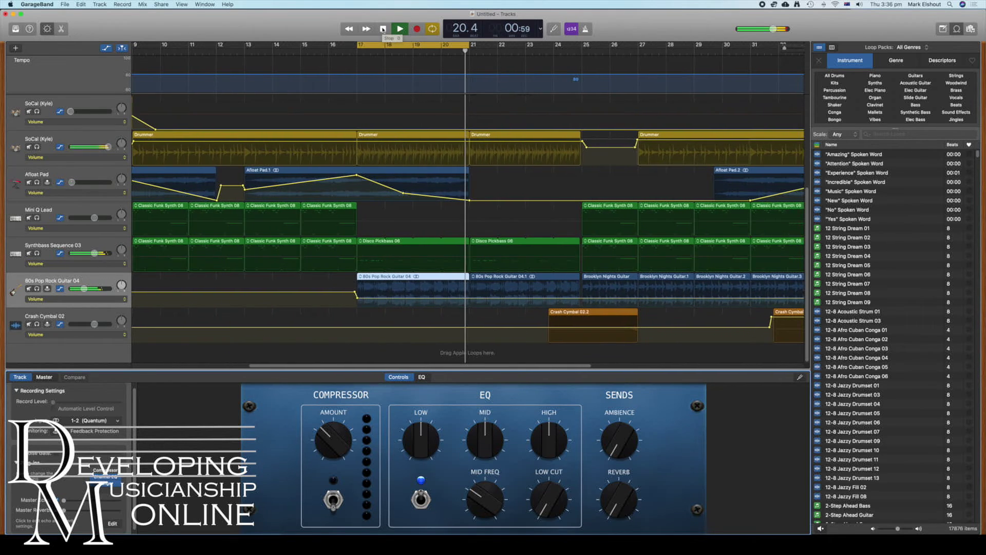
Slide the cycle range later in the song toward the breakdown
{"action": "left_click_drag", "start_coordinate": [395, 45], "coordinate": [584, 45]}
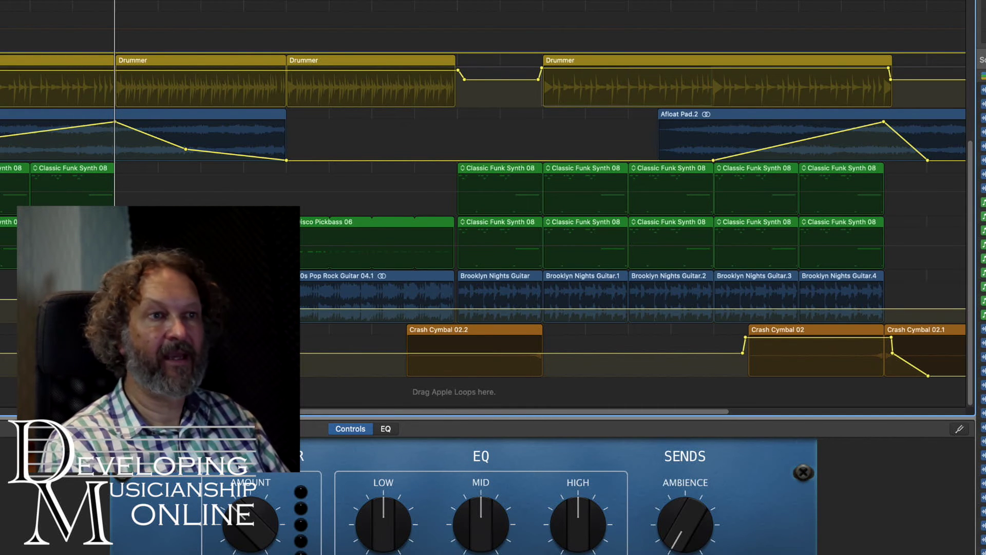
{"action": "left_click_drag", "start_coordinate": [565, 1], "coordinate": [900, 1]}
{"action": "scroll", "coordinate": [592, 104], "scroll_direction": "right", "scroll_amount": 3}
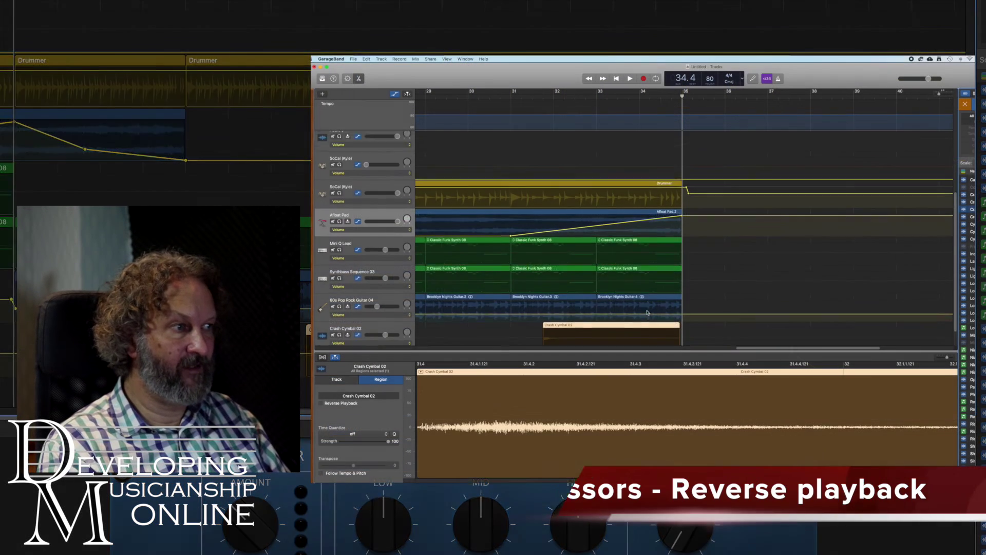
{"action": "scroll", "coordinate": [647, 312], "scroll_direction": "down", "scroll_amount": 2}
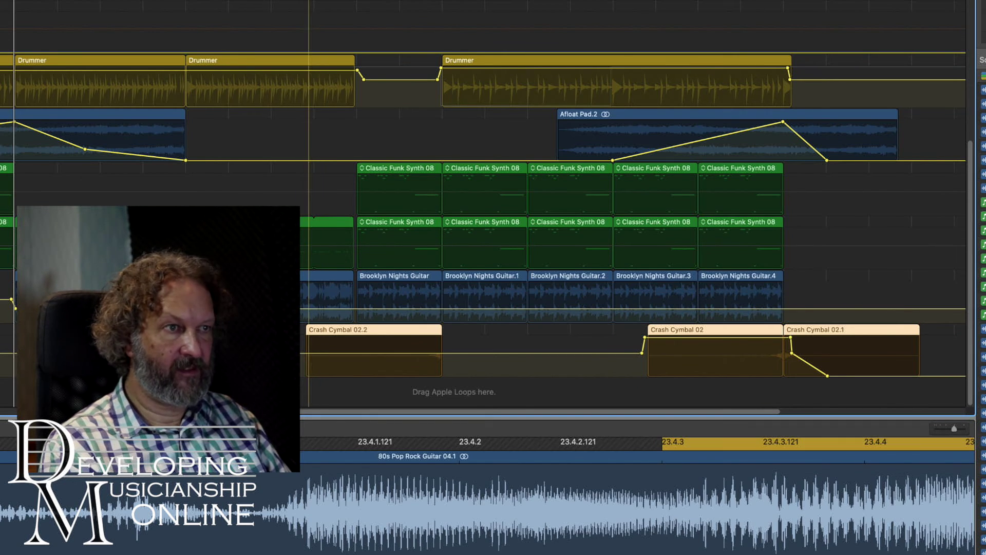
Play the breakdown, stop, then replay it to hear the reversed crash cymbals
{"action": "key", "text": "space"}
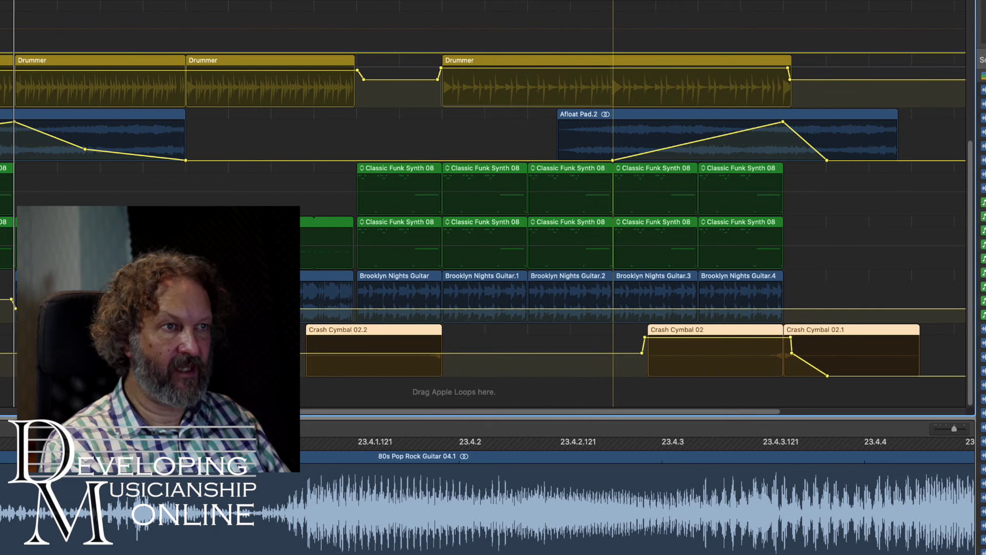
{"action": "key", "text": "space"}
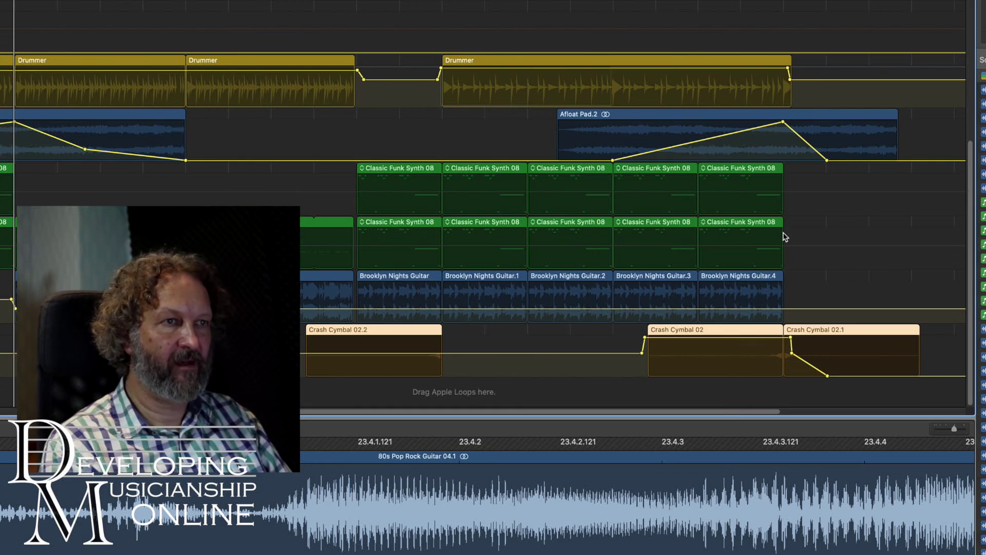
{"action": "key", "text": "space"}
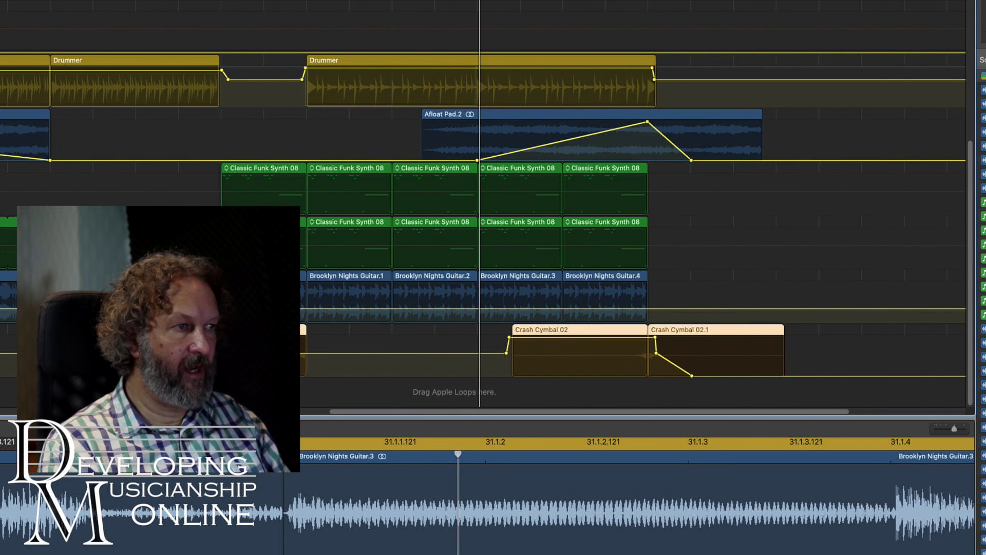
Deselect the Crash Cymbal regions and raise a new volume automation point to 0 dB
{"action": "key", "text": "super+shift+a"}
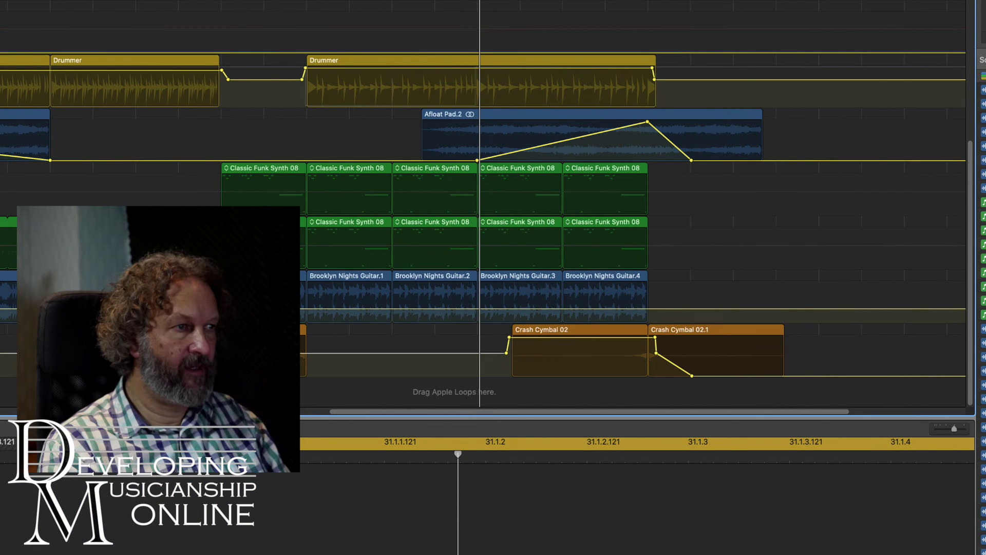
{"action": "left_click_drag", "start_coordinate": [313, 353], "coordinate": [312, 337]}
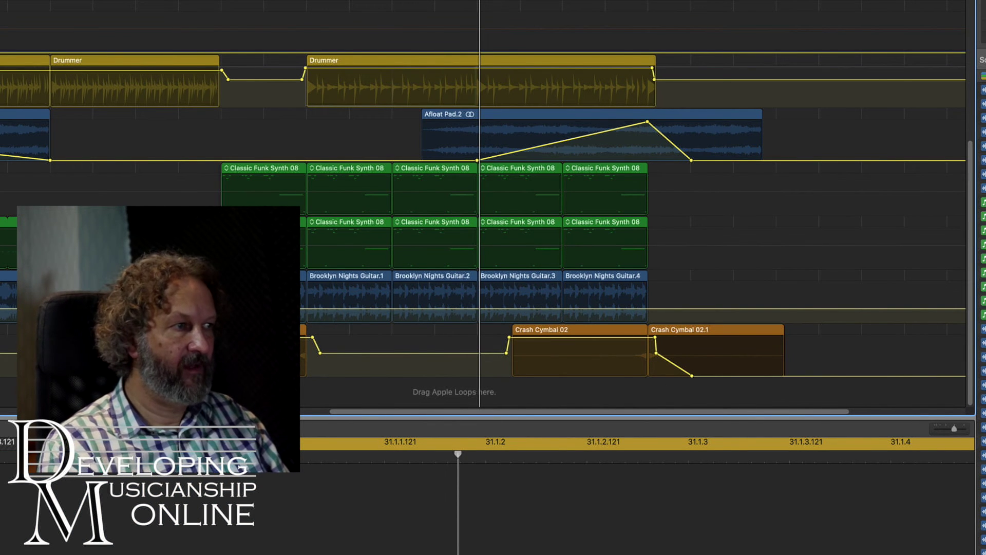
{"action": "scroll", "coordinate": [483, 206], "scroll_direction": "left", "scroll_amount": 10}
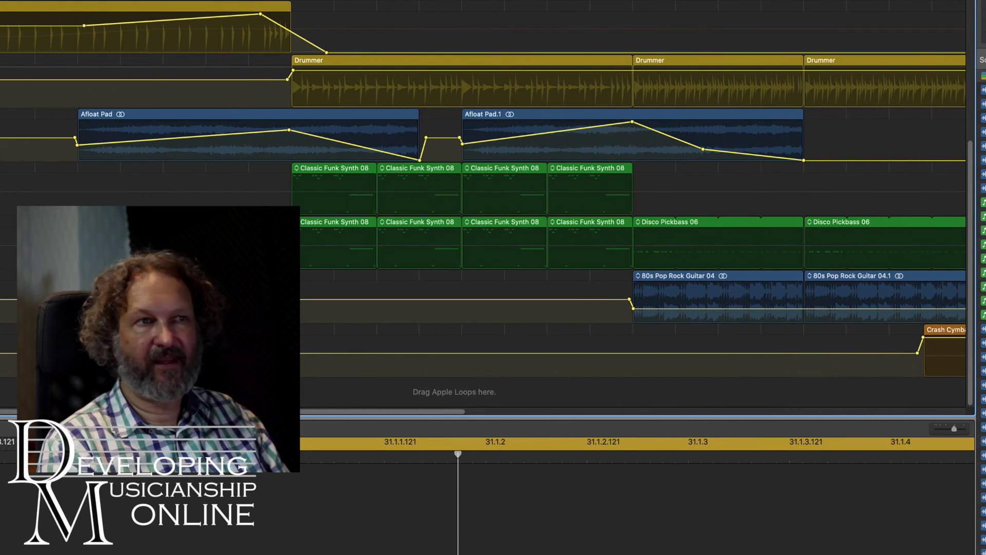